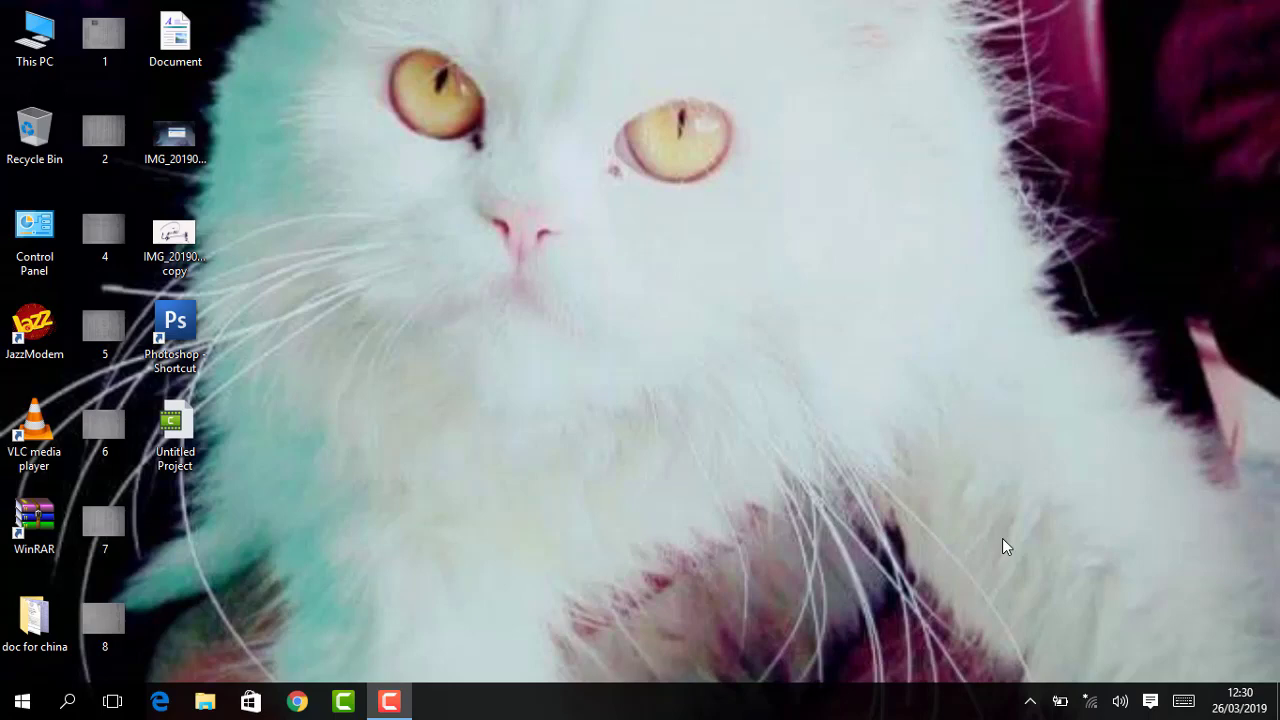
Launch Photoshop CS3 Extended from the desktop and pick the Rectangular Marquee Tool with M.
{"action": "double_click", "coordinate": [180, 340]}
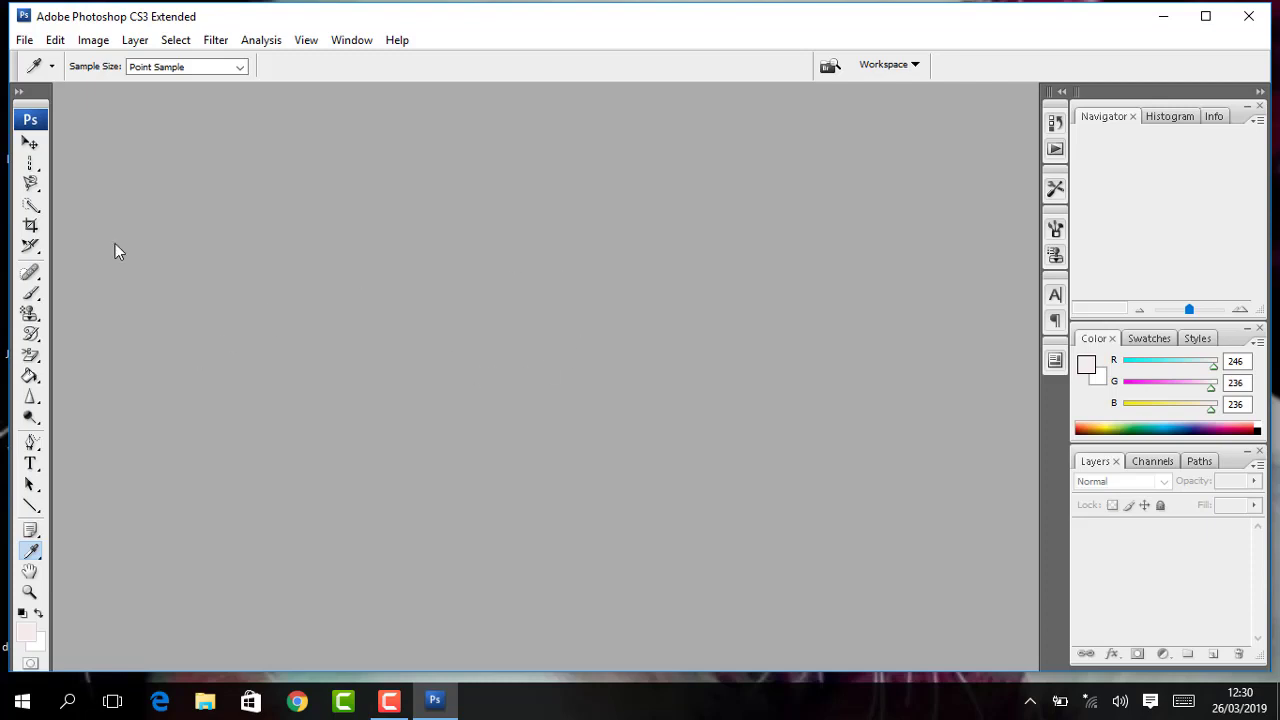
{"action": "key", "text": "m"}
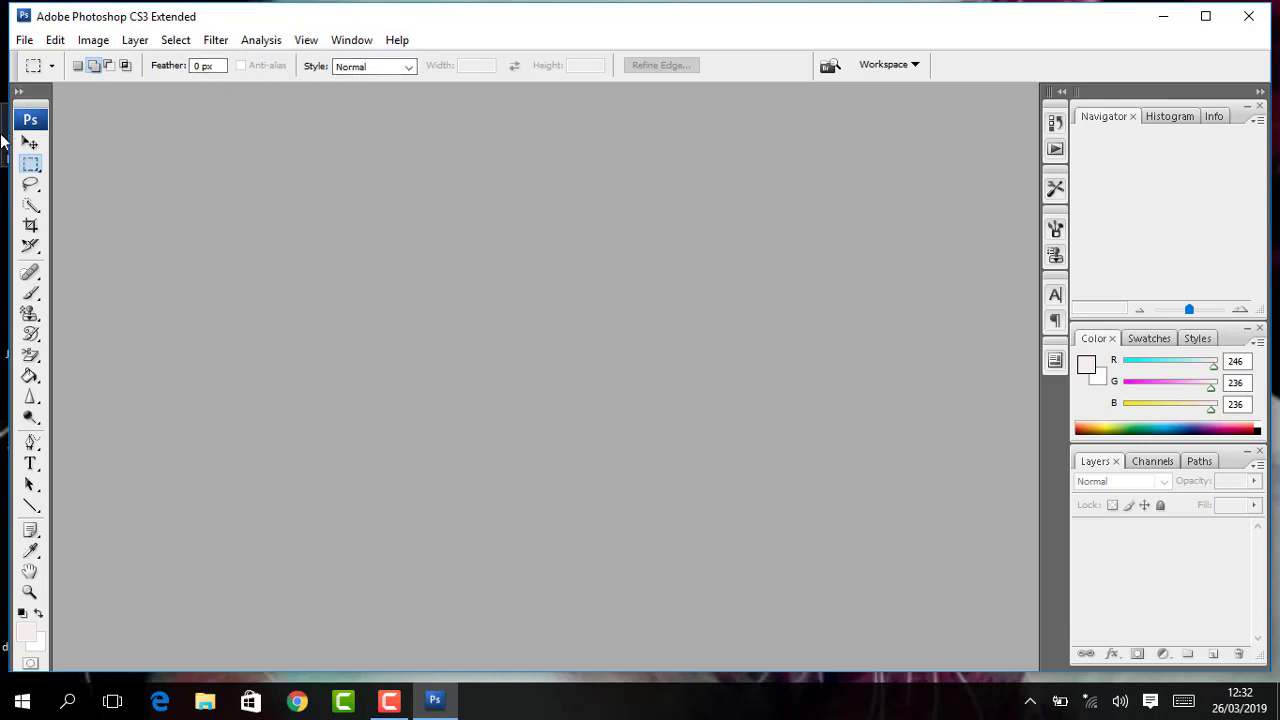
{"action": "left_click", "coordinate": [29, 184]}
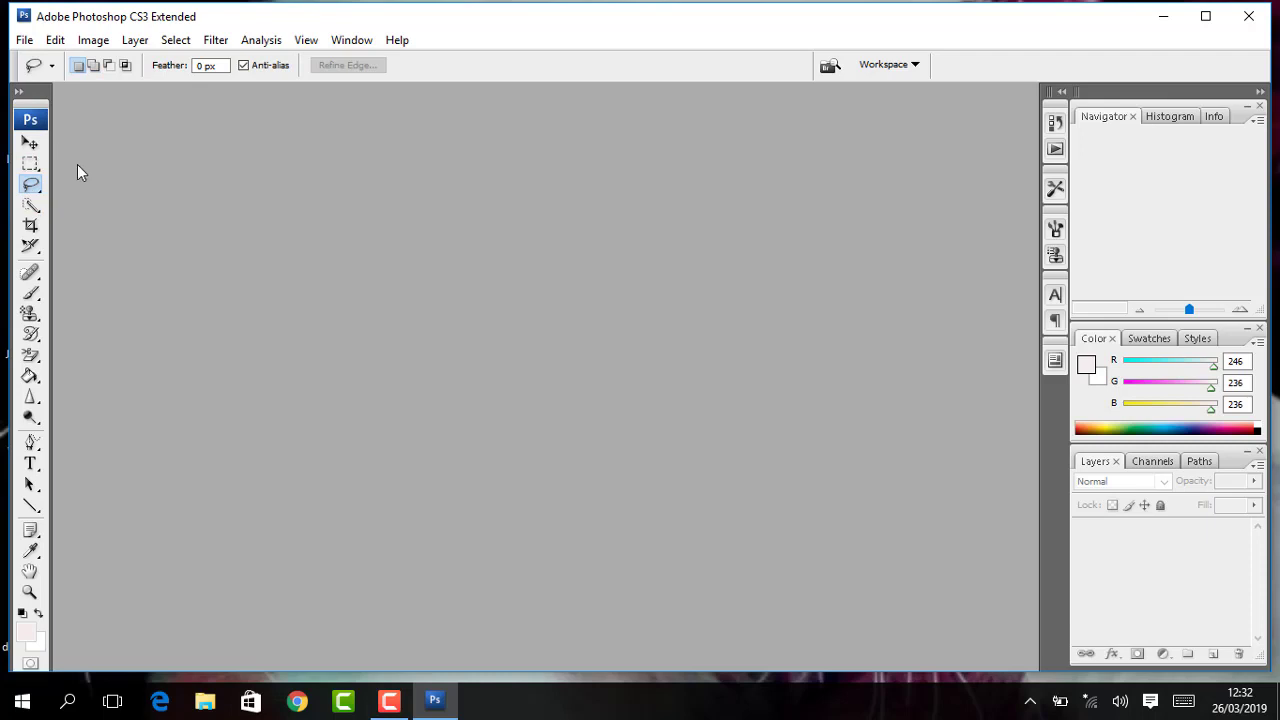
{"action": "left_click", "coordinate": [30, 146]}
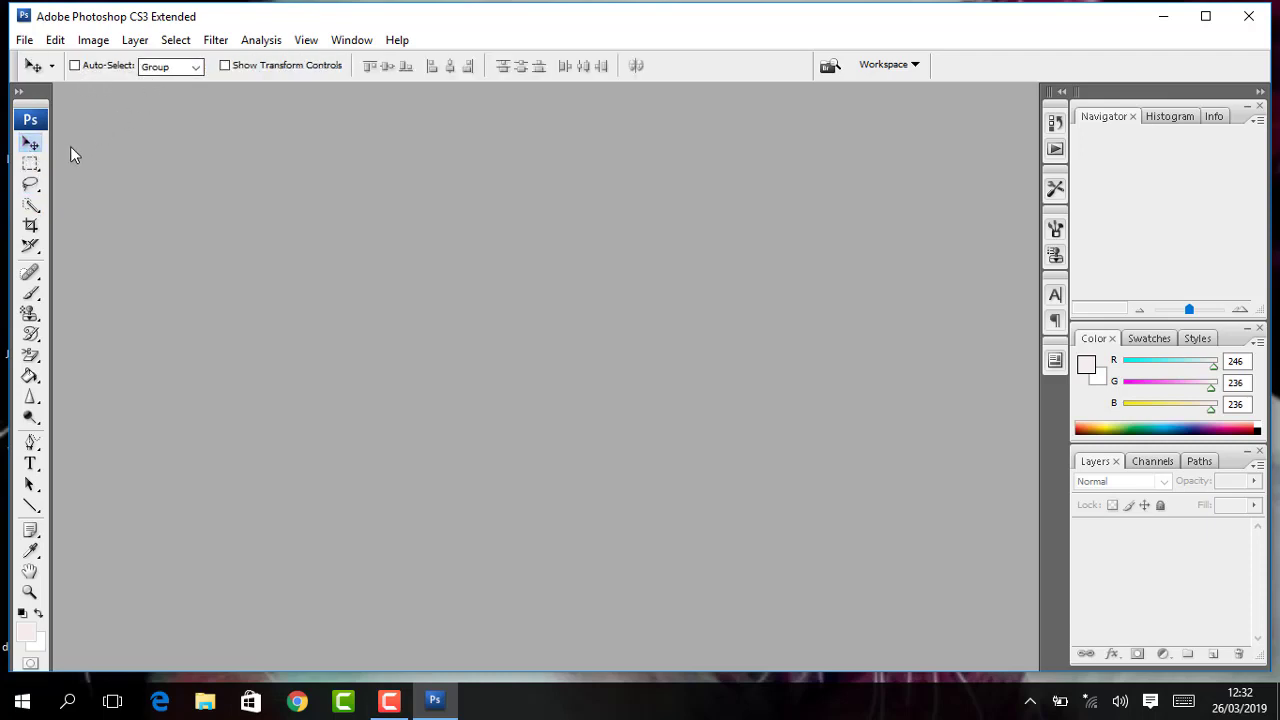
{"action": "left_click", "coordinate": [29, 165]}
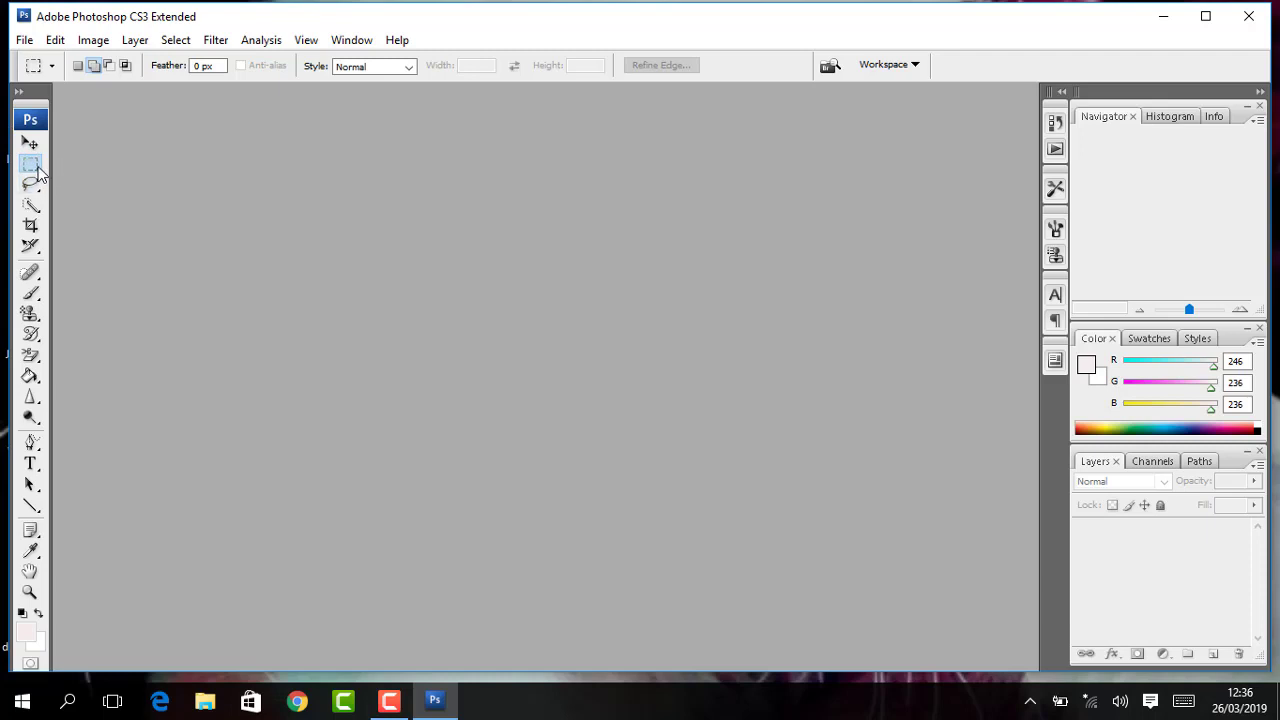
Show the Marquee, Lasso and Quick Selection tool flyouts in turn, ending on Quick Selection.
{"action": "right_click", "coordinate": [37, 168]}
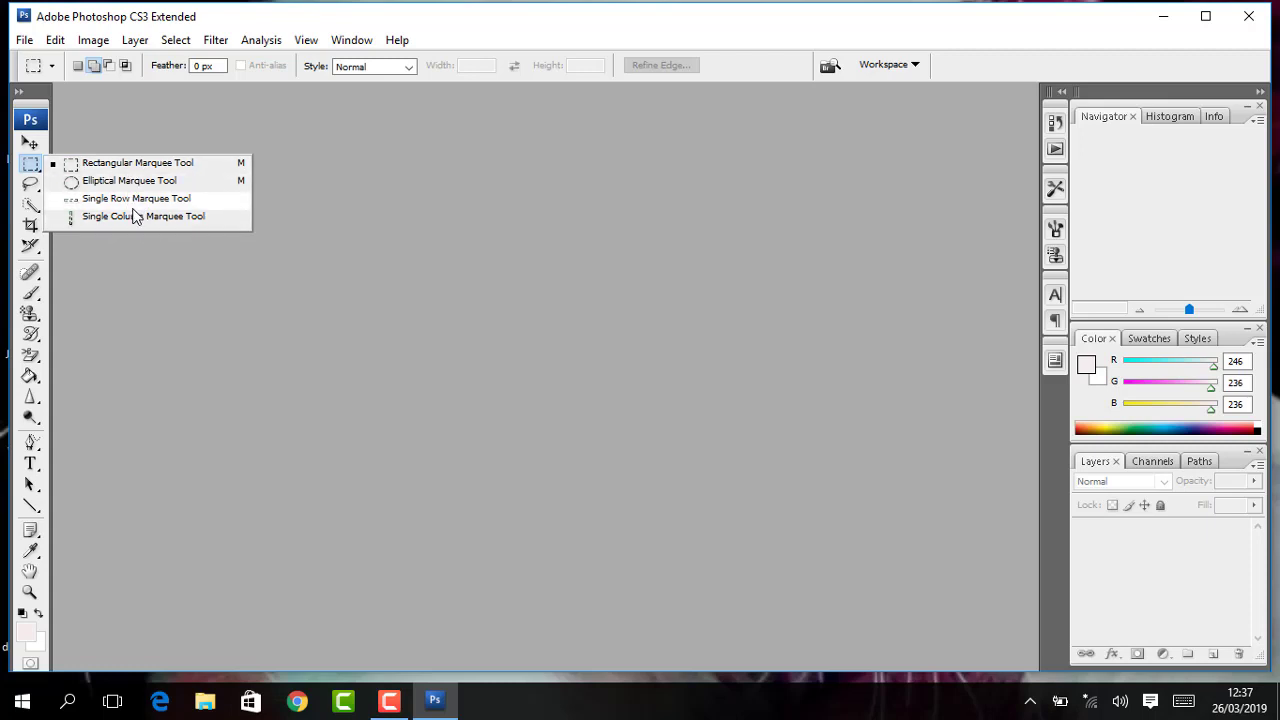
{"action": "left_click", "coordinate": [146, 289]}
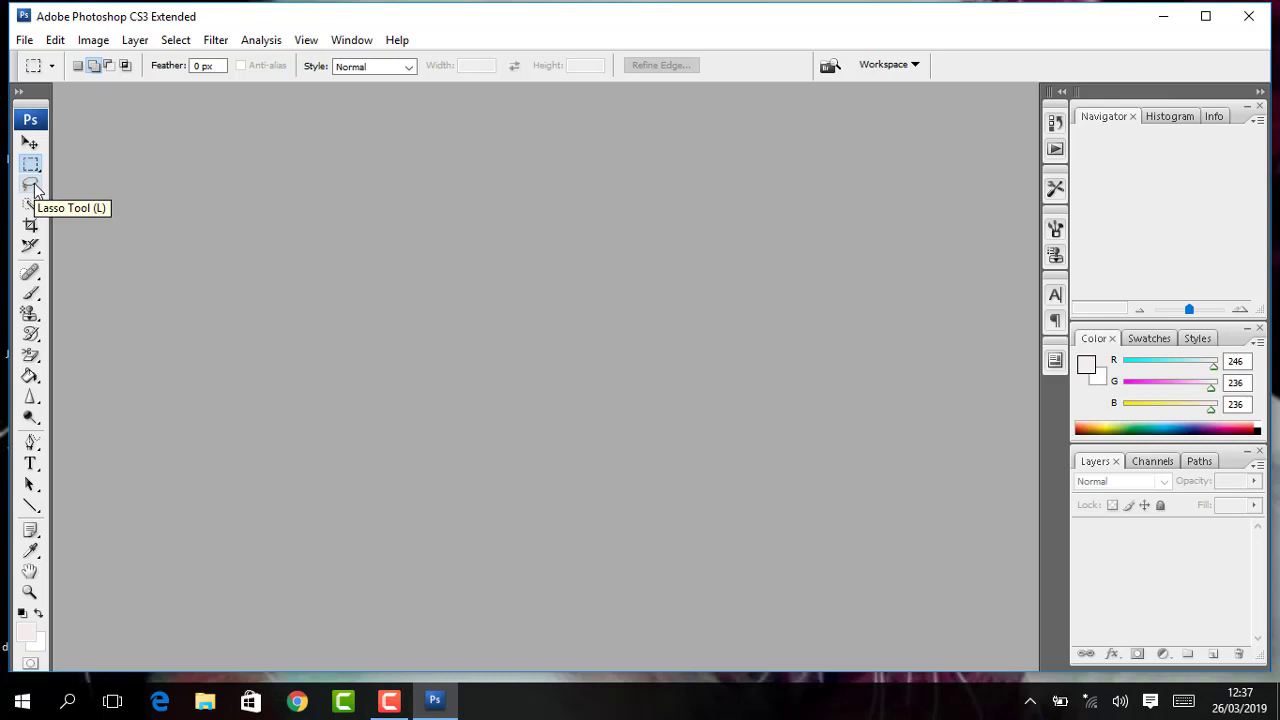
{"action": "left_click", "coordinate": [32, 185]}
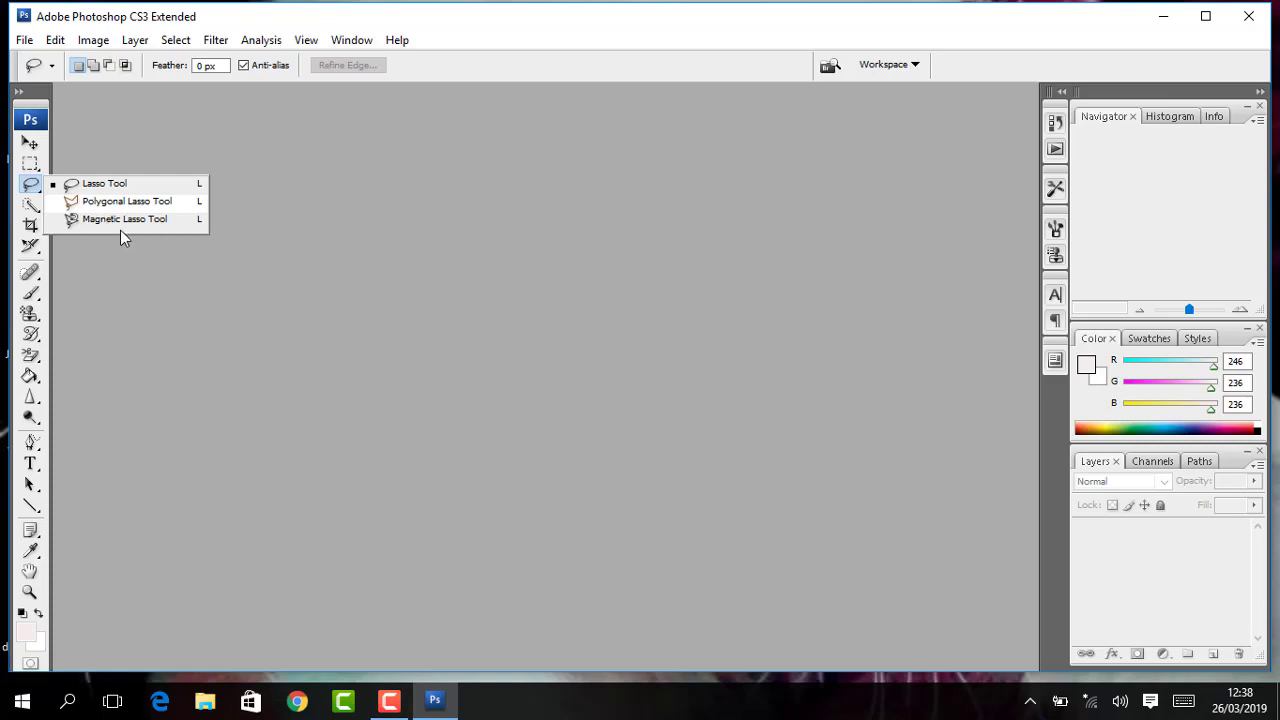
{"action": "left_click", "coordinate": [164, 295]}
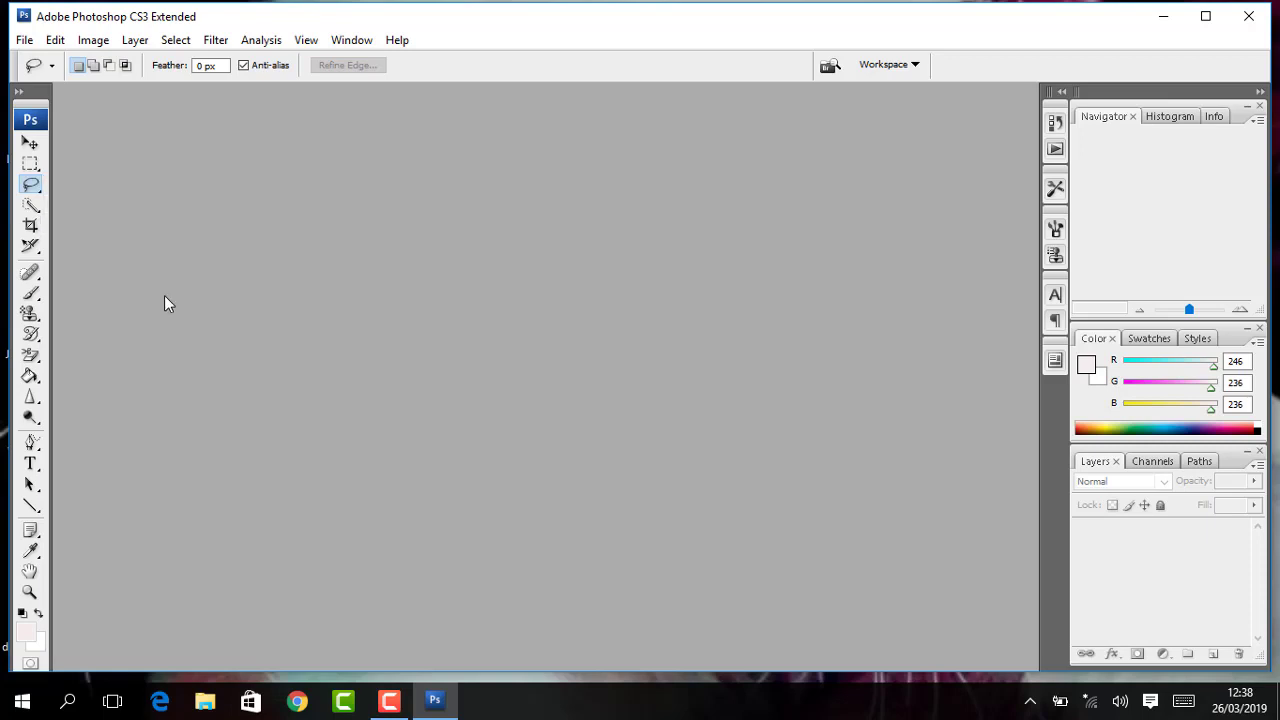
{"action": "left_click", "coordinate": [33, 208]}
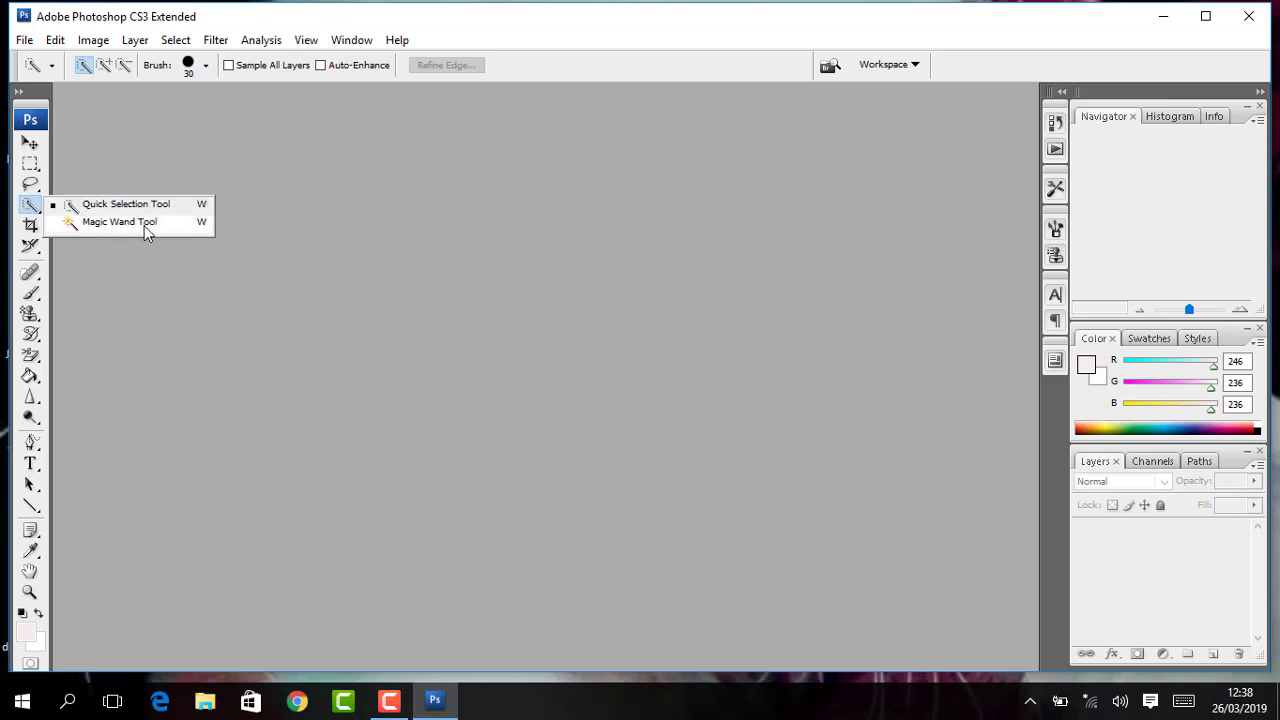
Close the Quick Selection list, show the Slice tool variants, then the Spot Healing Brush variants.
{"action": "left_click", "coordinate": [172, 250]}
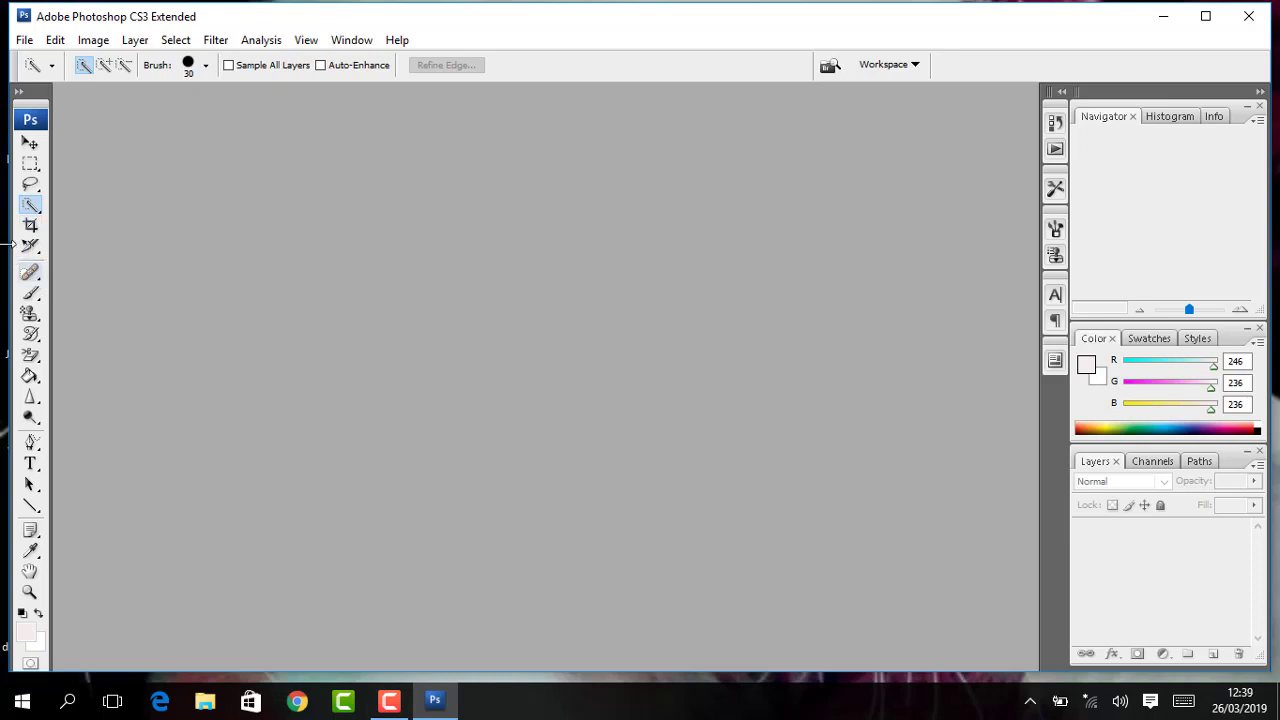
{"action": "left_click", "coordinate": [27, 250]}
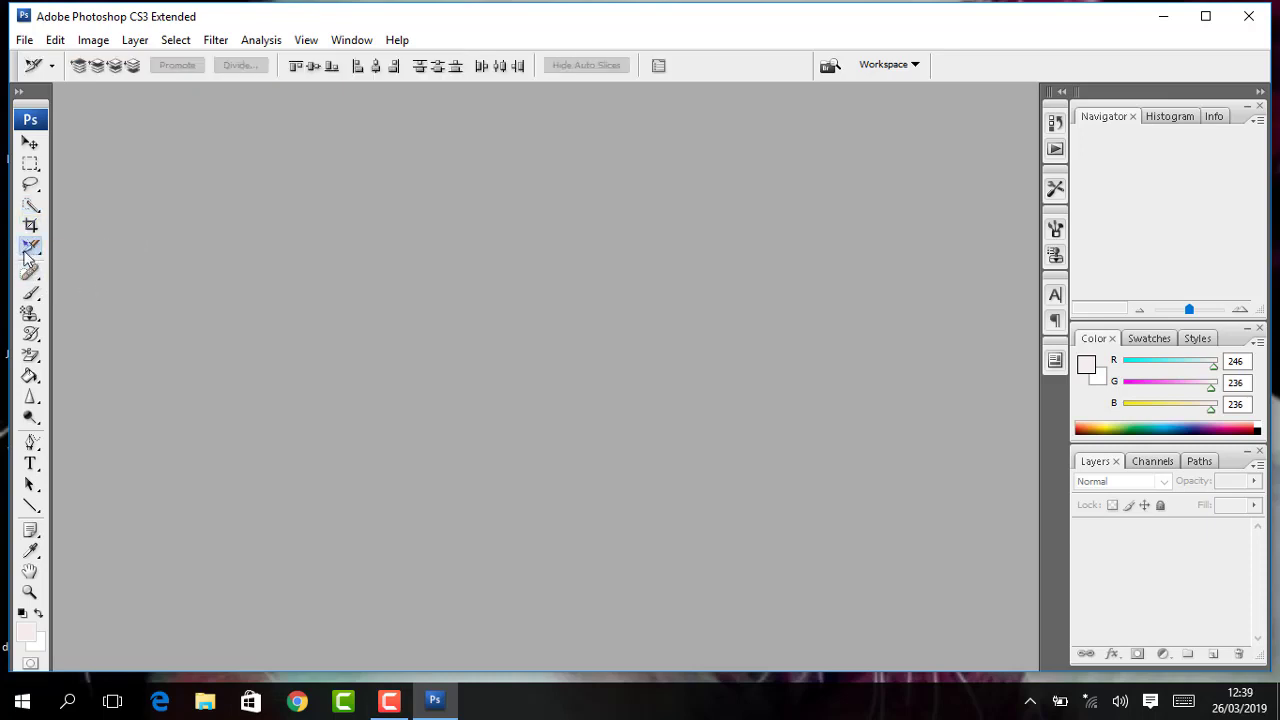
{"action": "left_click", "coordinate": [27, 255]}
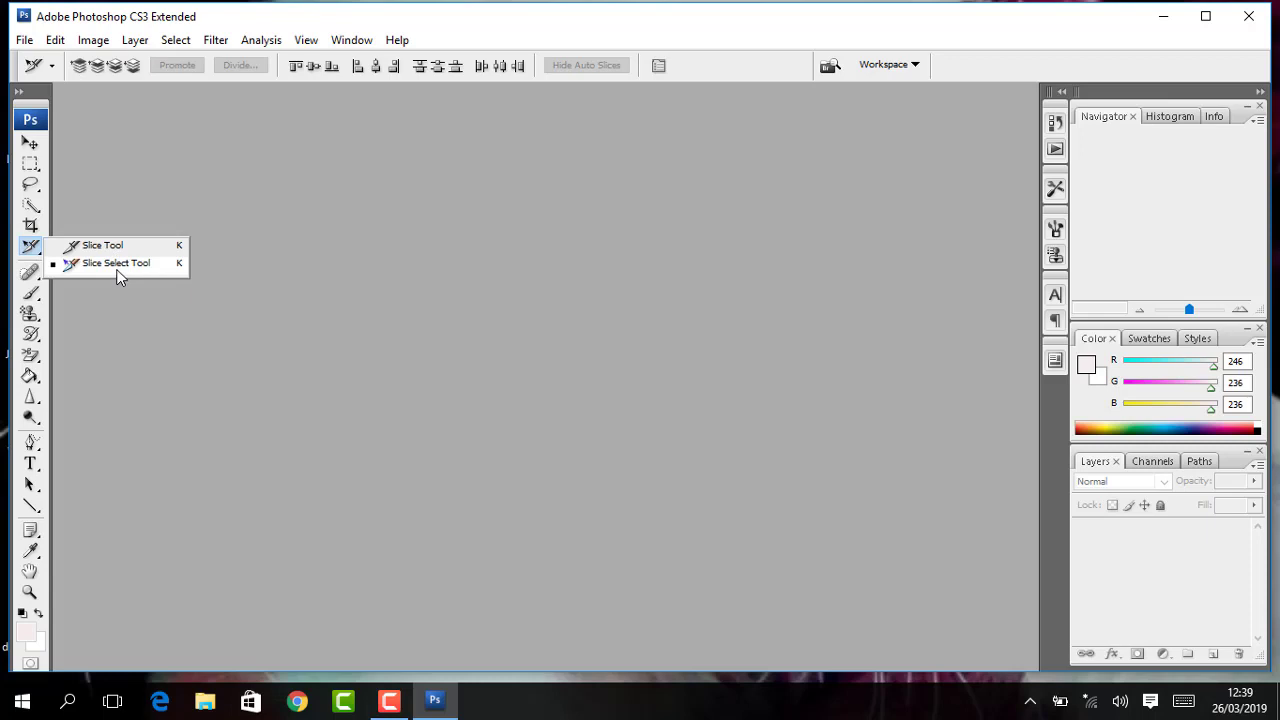
{"action": "left_click", "coordinate": [156, 327]}
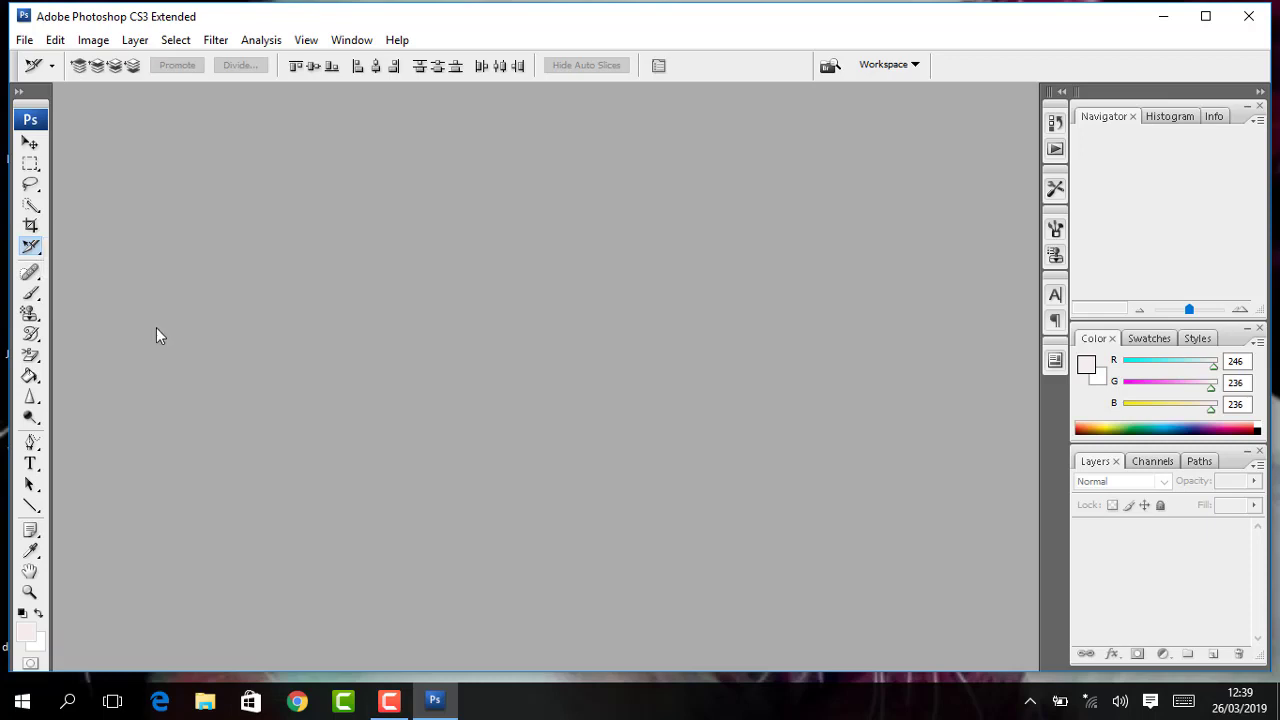
{"action": "left_click", "coordinate": [36, 283]}
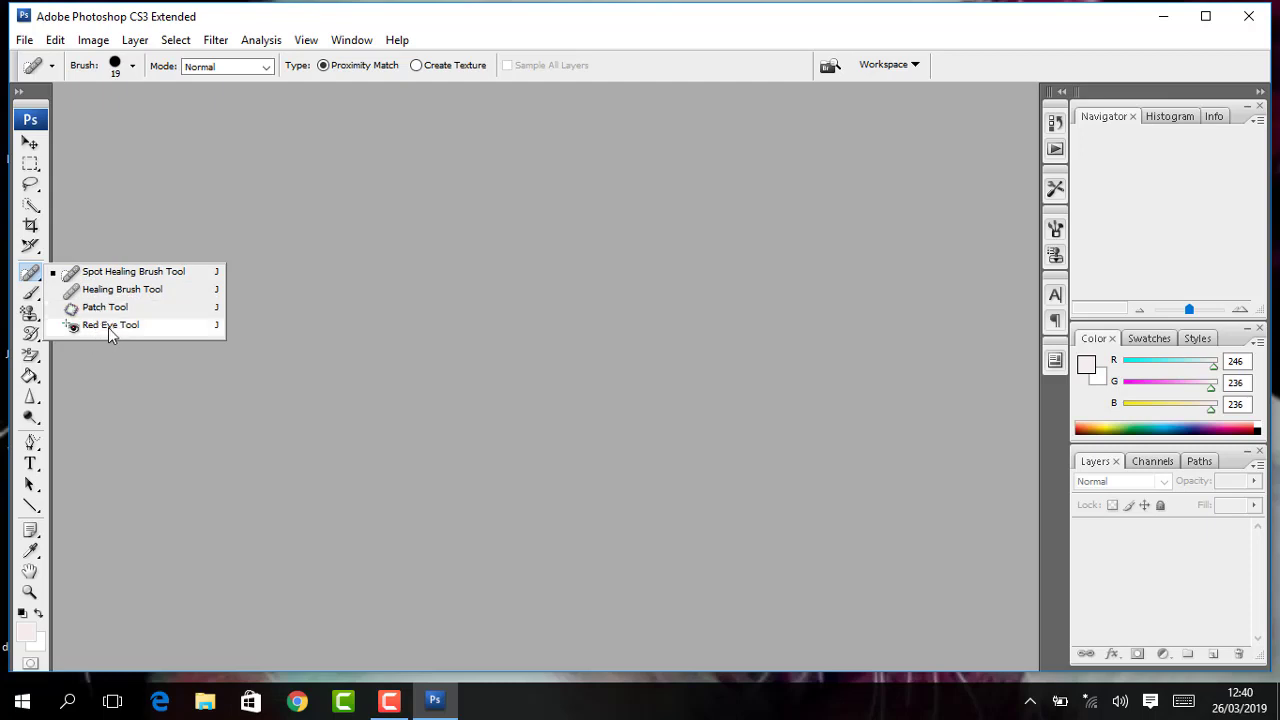
Show the Brush and Stamp tool flyouts, then select Art History Brush and list its variants.
{"action": "left_click", "coordinate": [167, 377]}
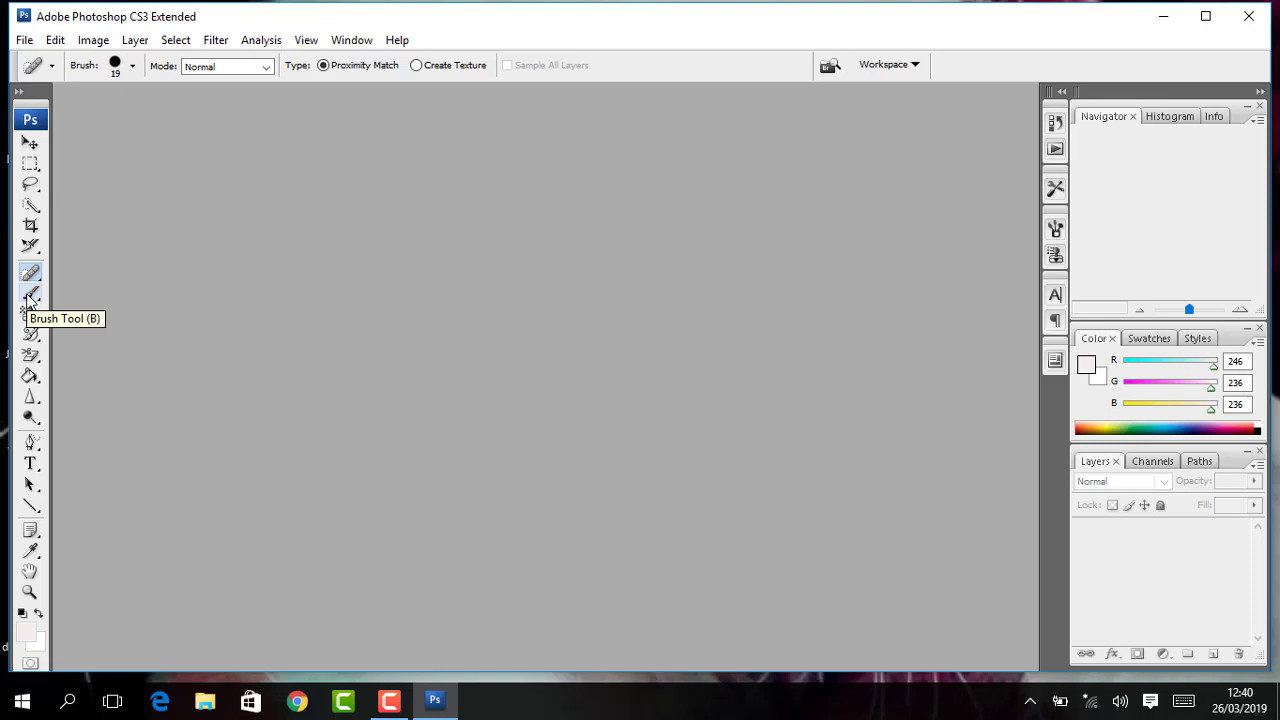
{"action": "left_click", "coordinate": [29, 298]}
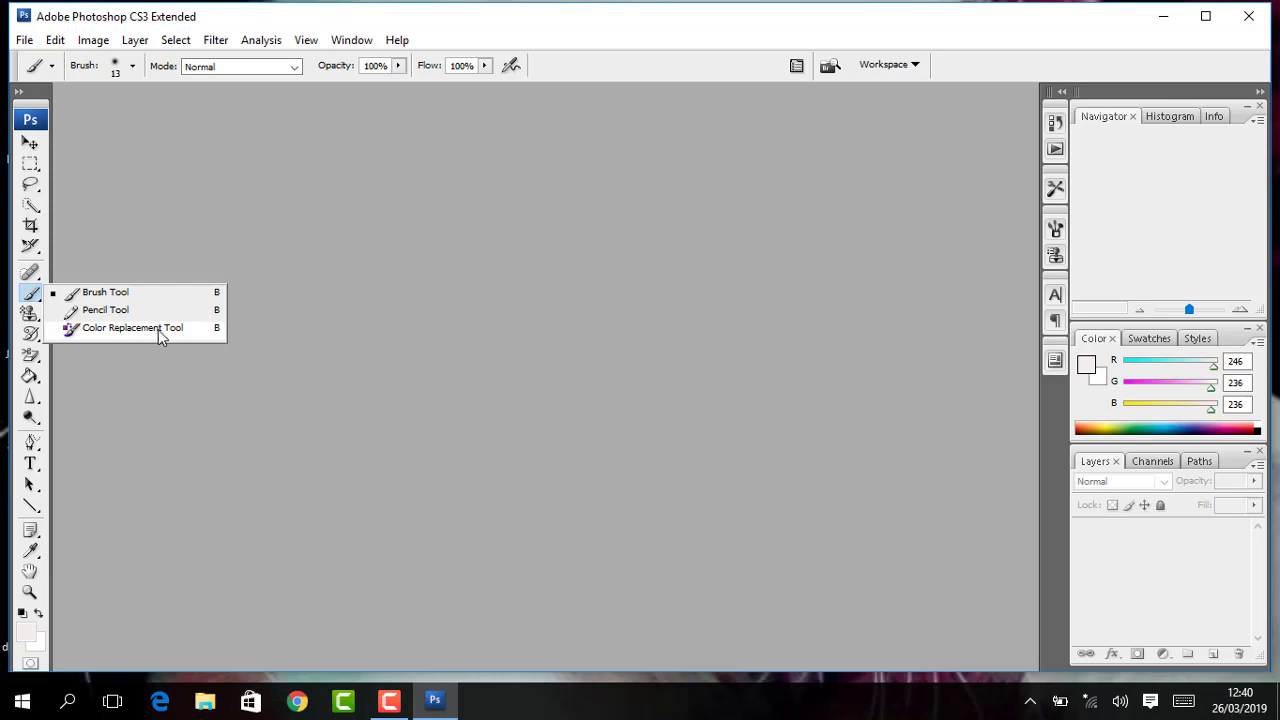
{"action": "key", "text": "Escape"}
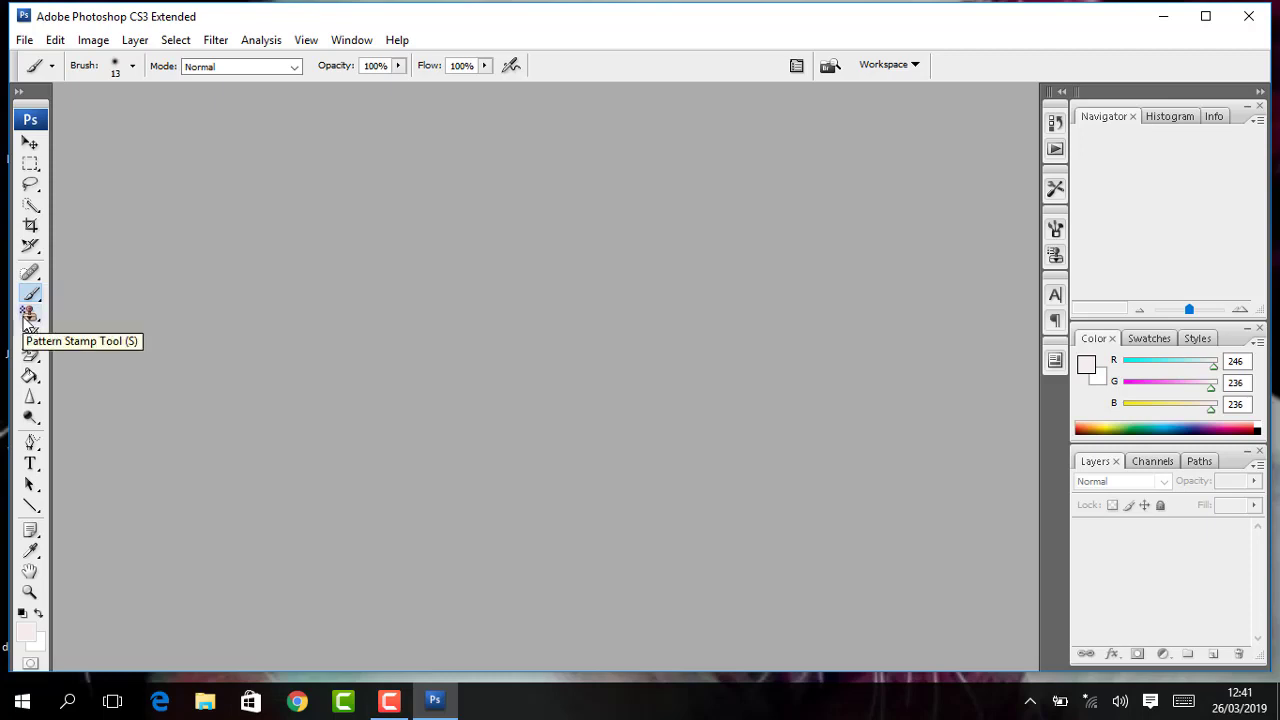
{"action": "left_click", "coordinate": [25, 318]}
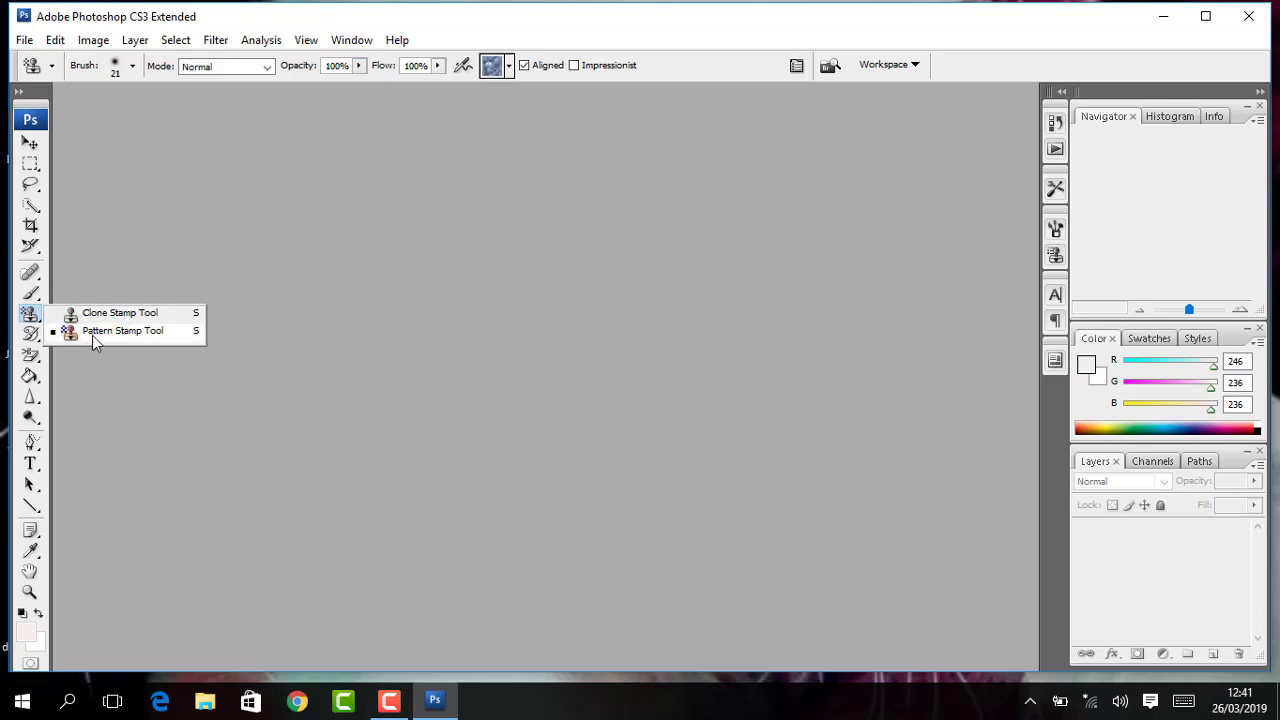
{"action": "left_click", "coordinate": [165, 359]}
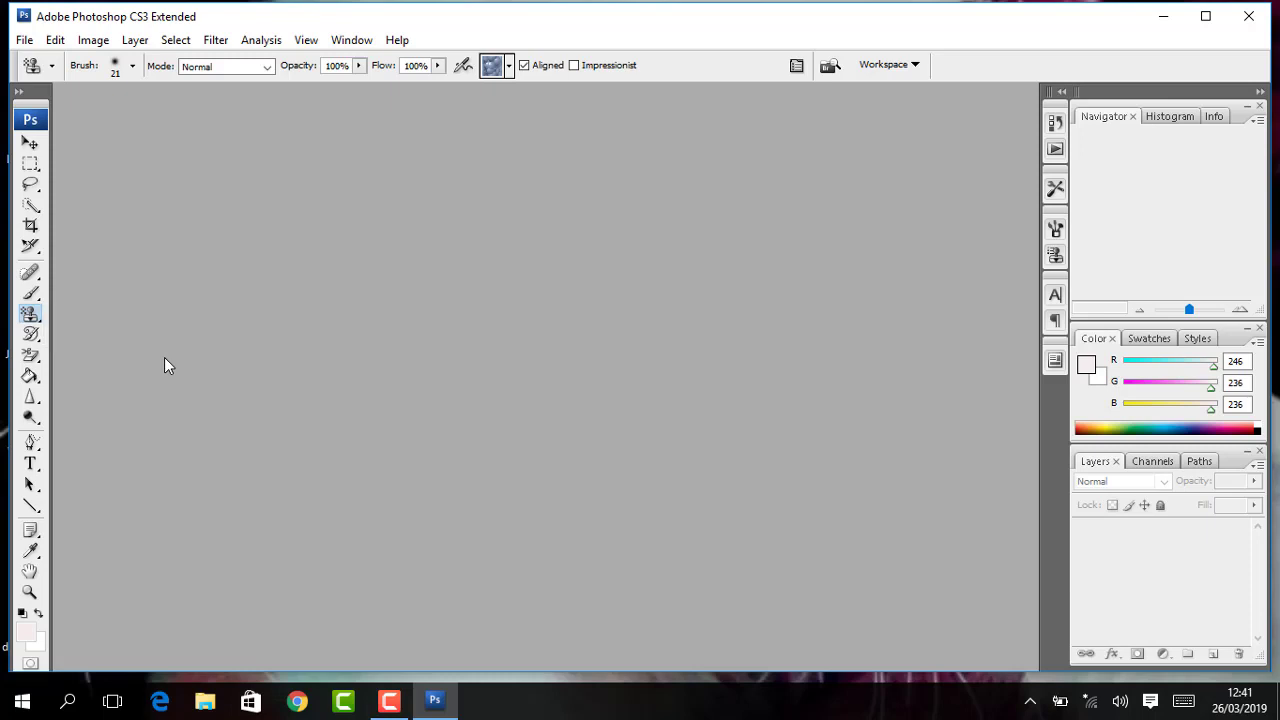
{"action": "left_click", "coordinate": [29, 336]}
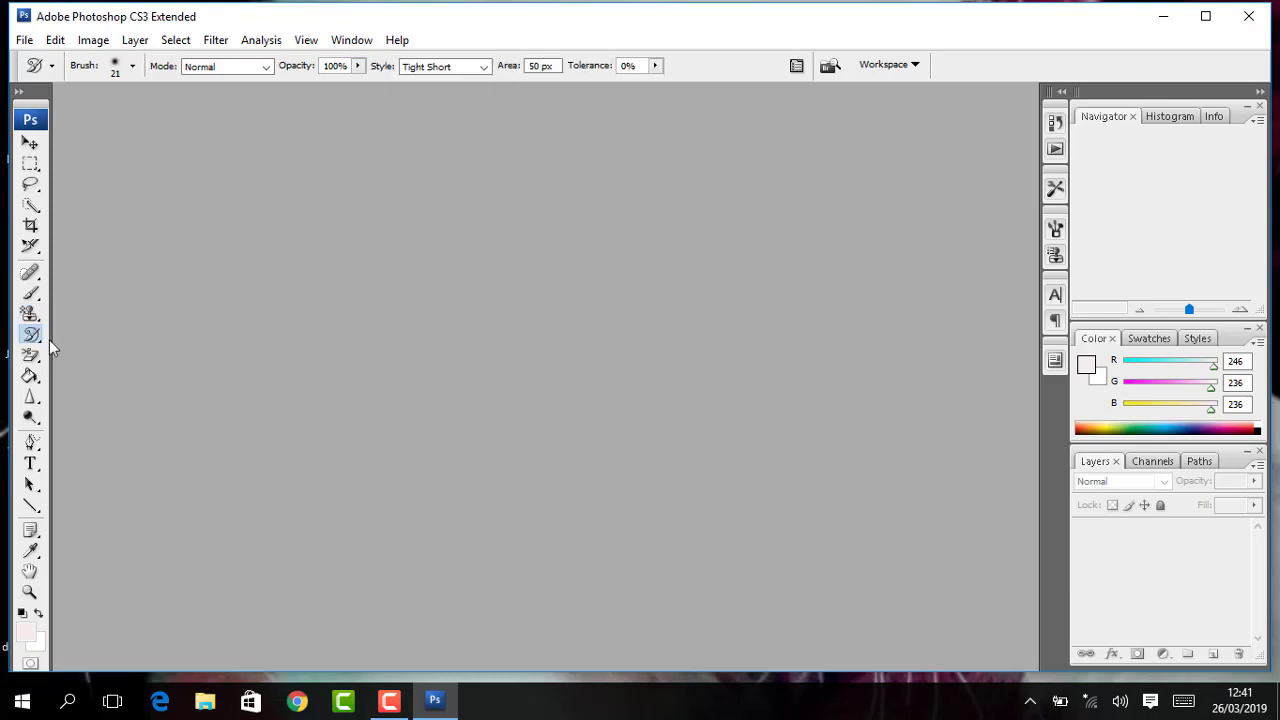
{"action": "left_click", "coordinate": [31, 338]}
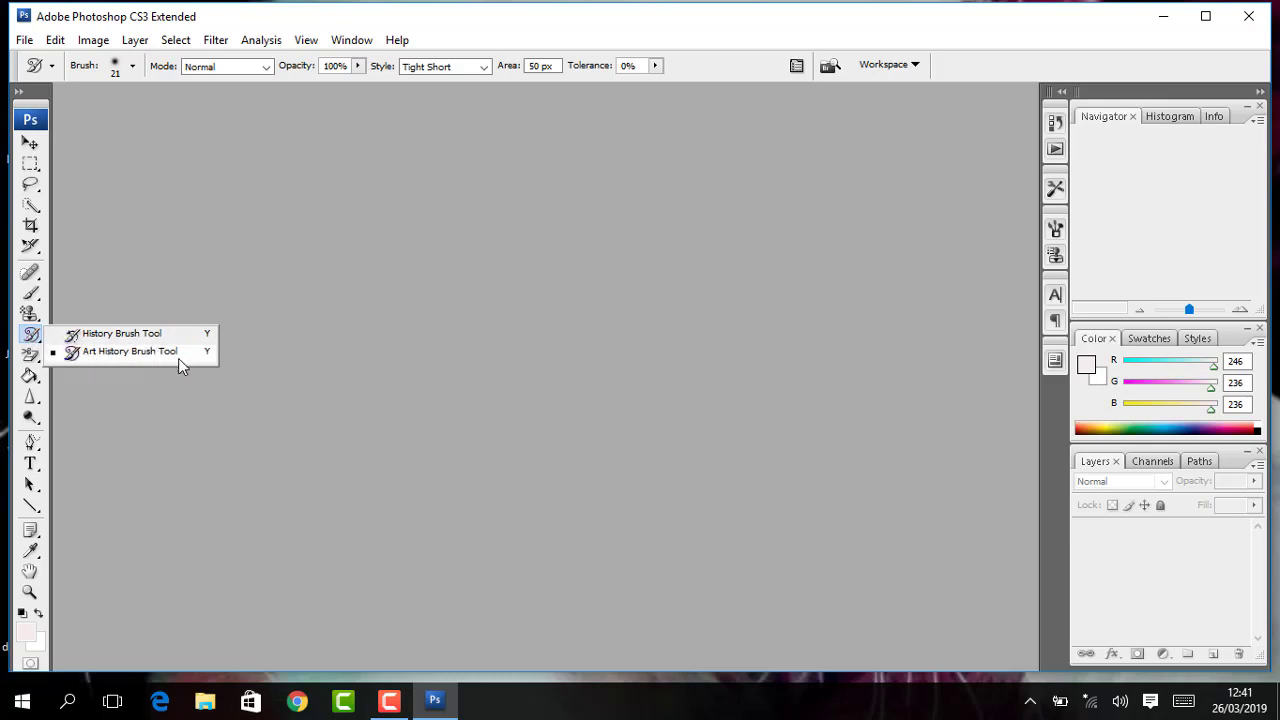
Close the History Brush list and review the Eraser tool variants, leaving an eraser active.
{"action": "left_click", "coordinate": [169, 392]}
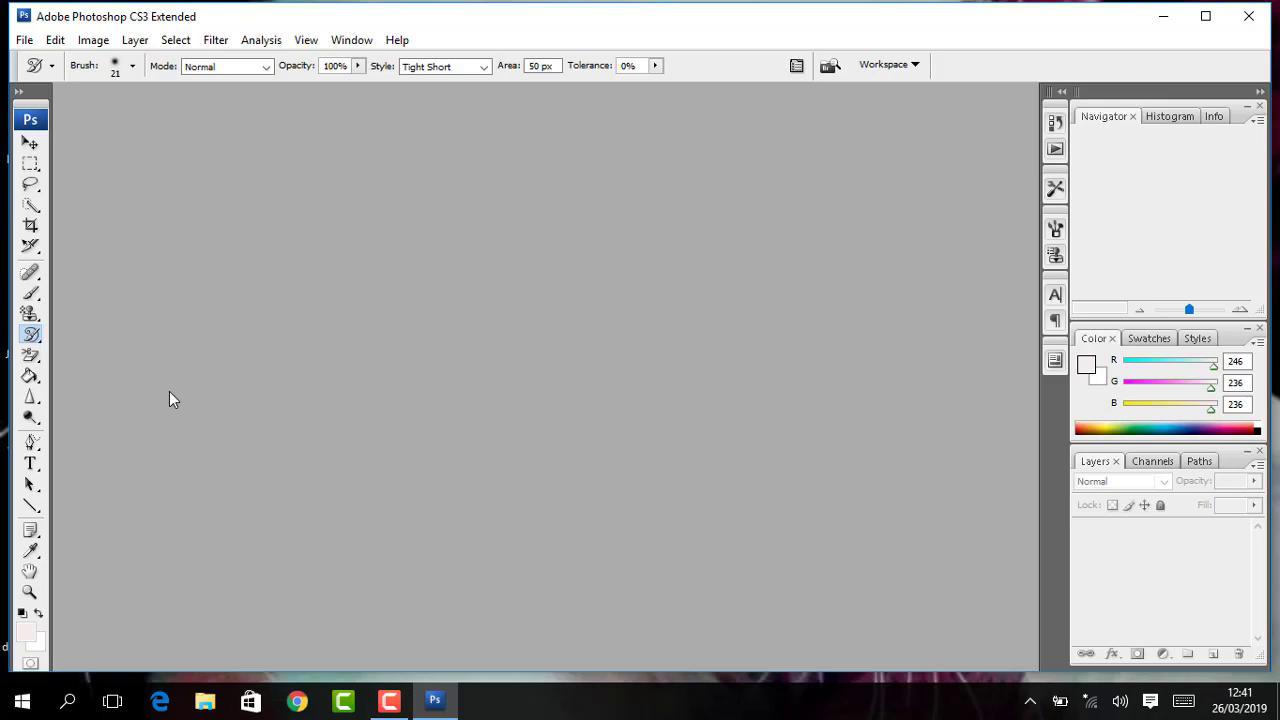
{"action": "left_click", "coordinate": [28, 360]}
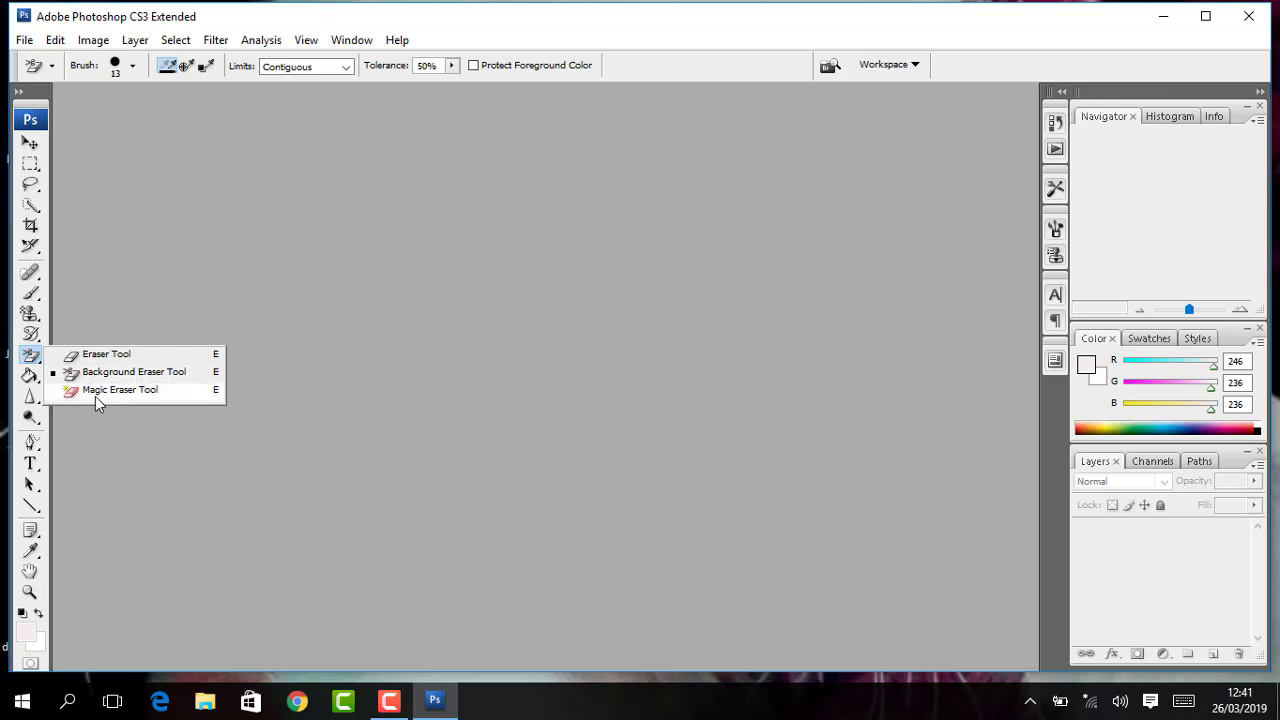
{"action": "left_click", "coordinate": [160, 390]}
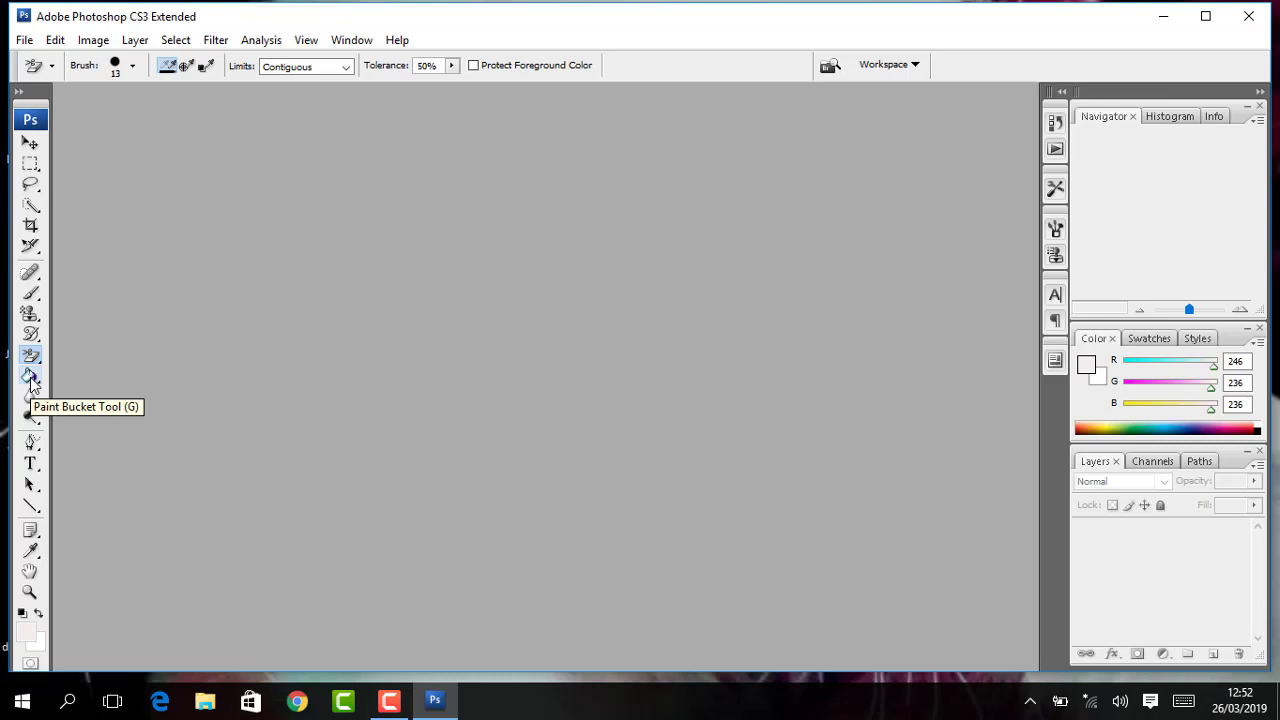
Review the Paint Bucket, Blur and Dodge tool flyouts in turn, ending on the Freeform Pen Tool.
{"action": "left_click", "coordinate": [31, 384]}
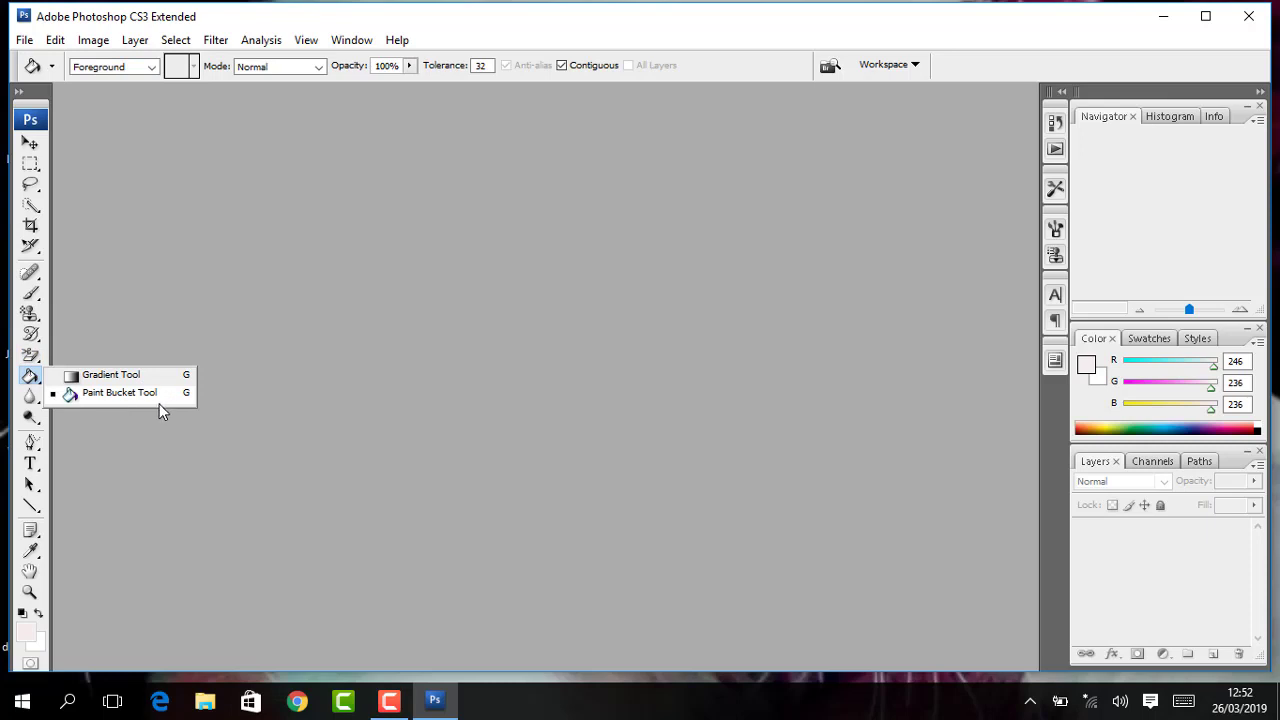
{"action": "left_click", "coordinate": [133, 430]}
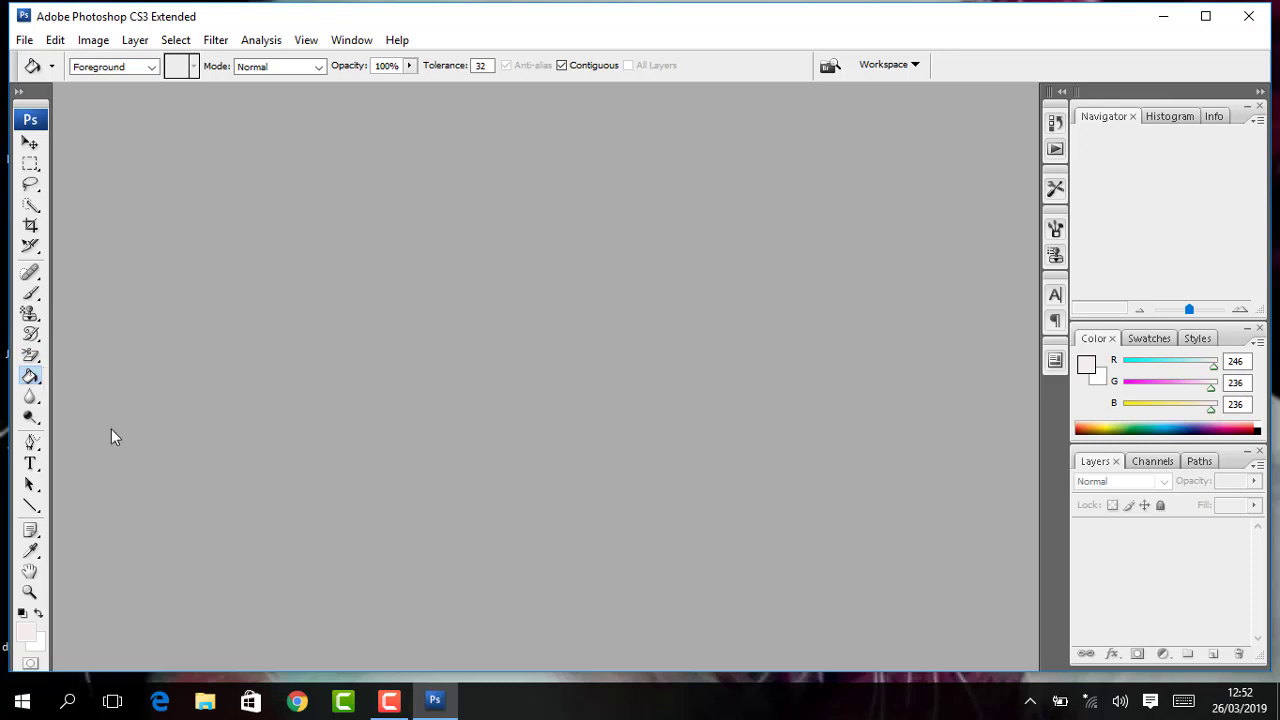
{"action": "left_click", "coordinate": [34, 400]}
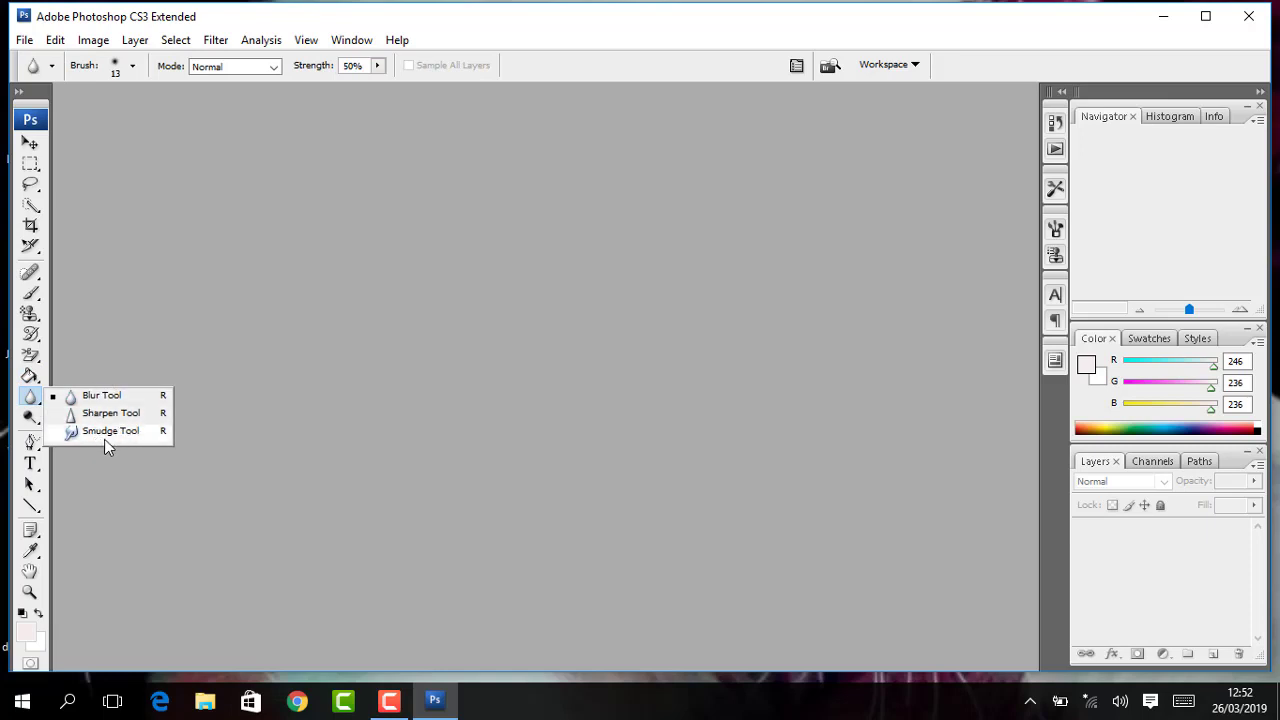
{"action": "left_click", "coordinate": [112, 526]}
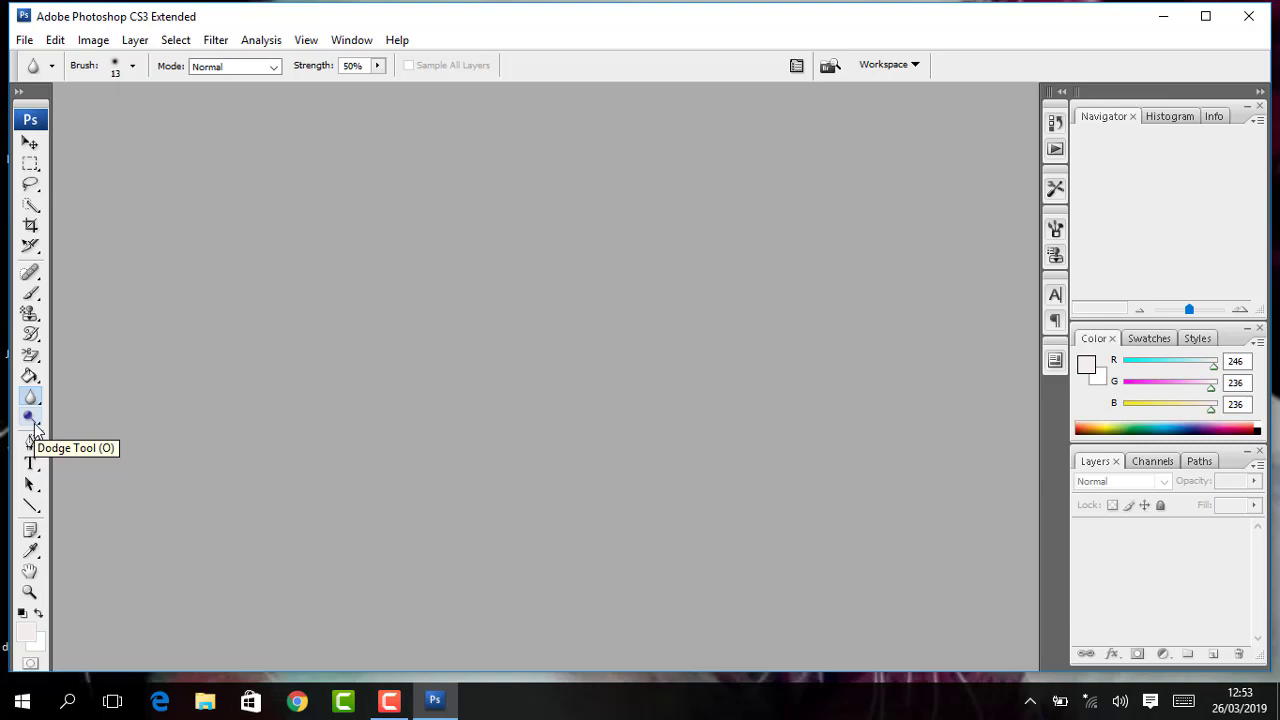
{"action": "left_click", "coordinate": [33, 425]}
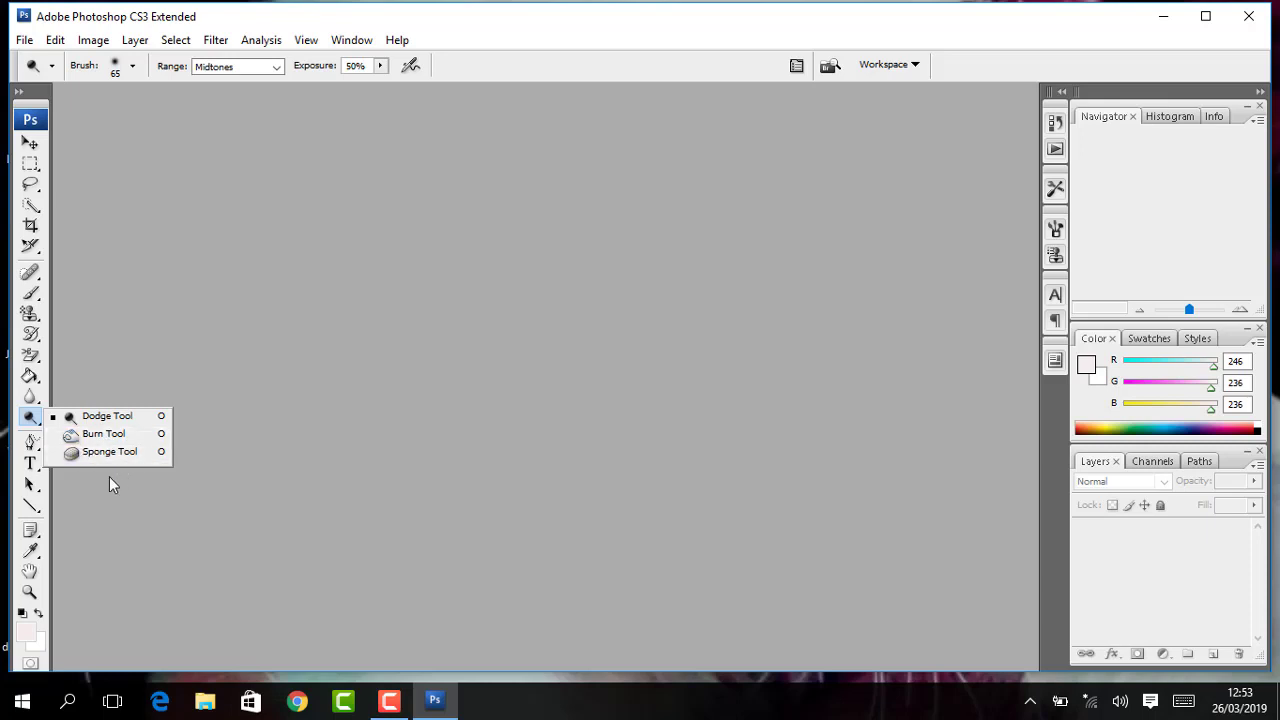
{"action": "left_click", "coordinate": [30, 444]}
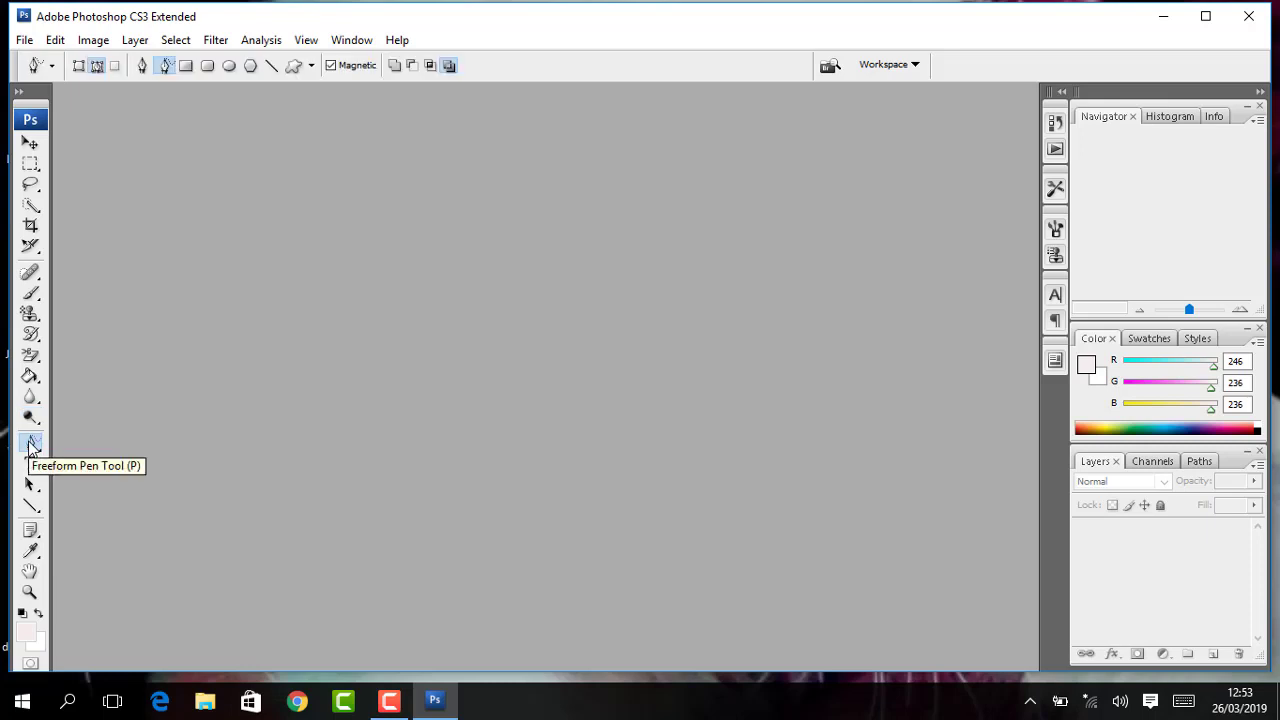
Show the Pen and Type tool flyouts, then select the Path Selection Tool.
{"action": "right_click", "coordinate": [30, 445]}
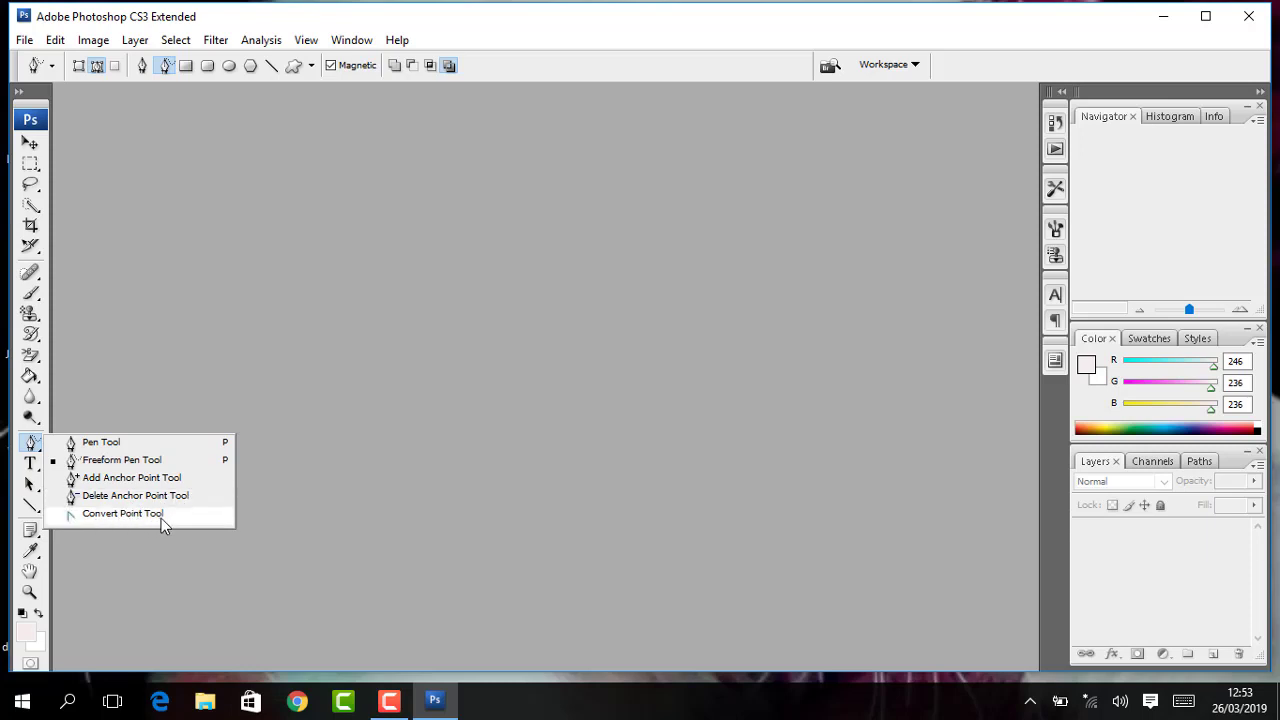
{"action": "left_click", "coordinate": [157, 587]}
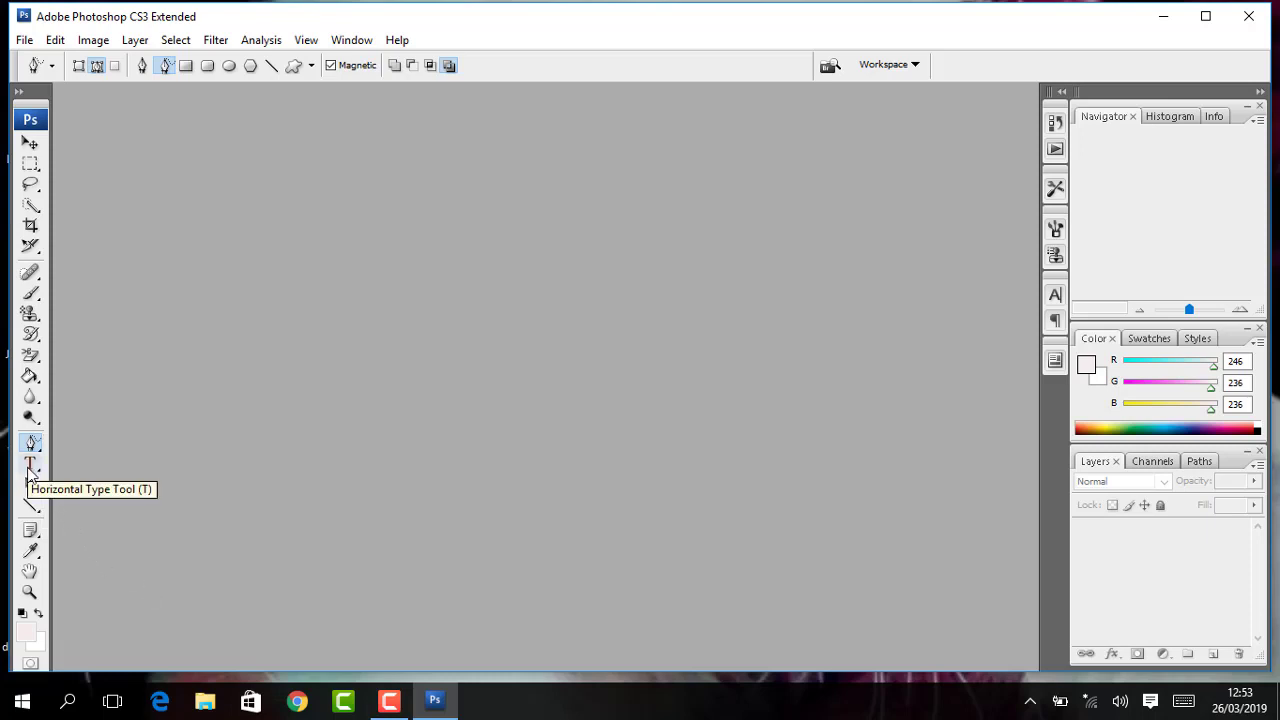
{"action": "left_click", "coordinate": [28, 472]}
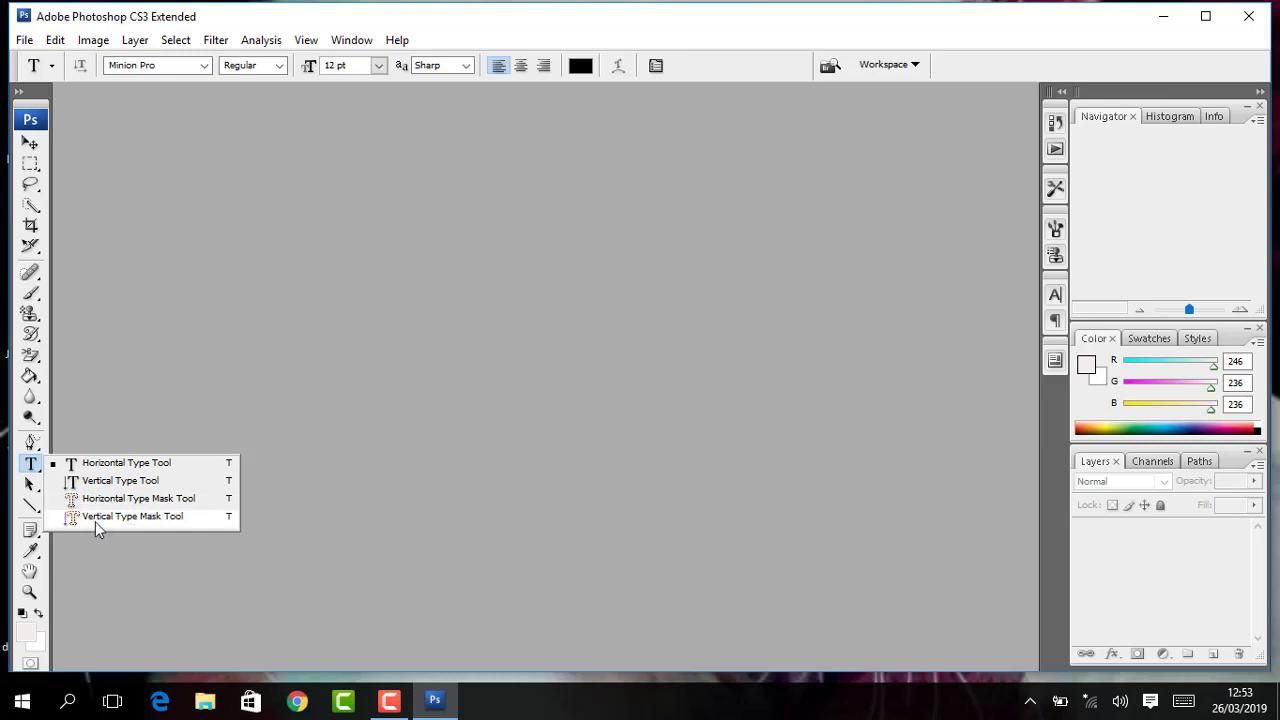
{"action": "left_click", "coordinate": [161, 556]}
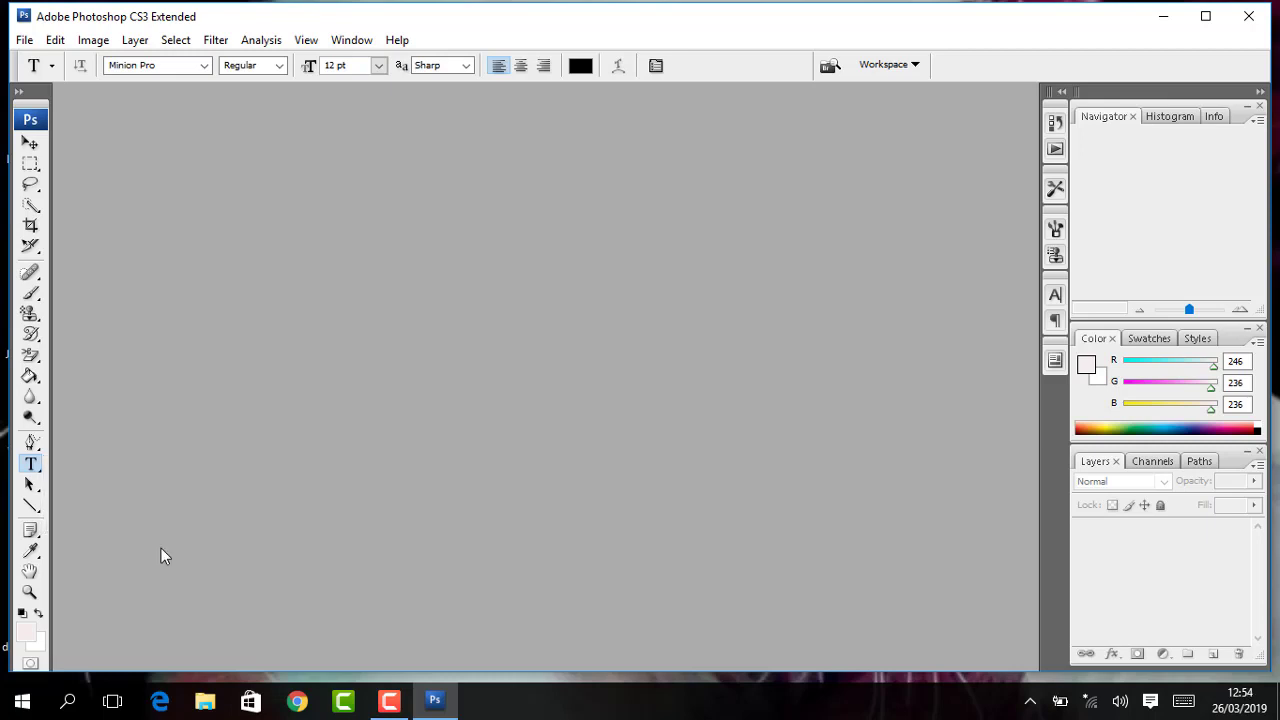
{"action": "left_click", "coordinate": [28, 485]}
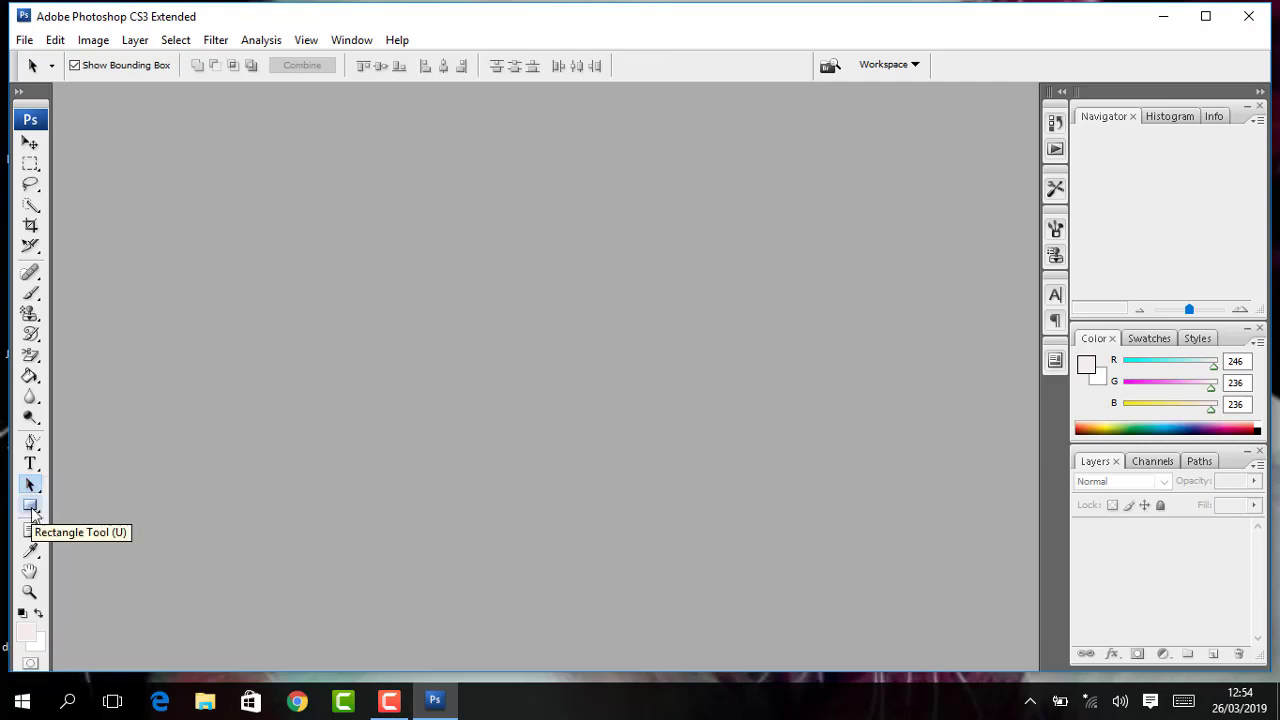
Show and close the Rectangle, Notes and Eyedropper tool flyouts in turn.
{"action": "left_click", "coordinate": [31, 509]}
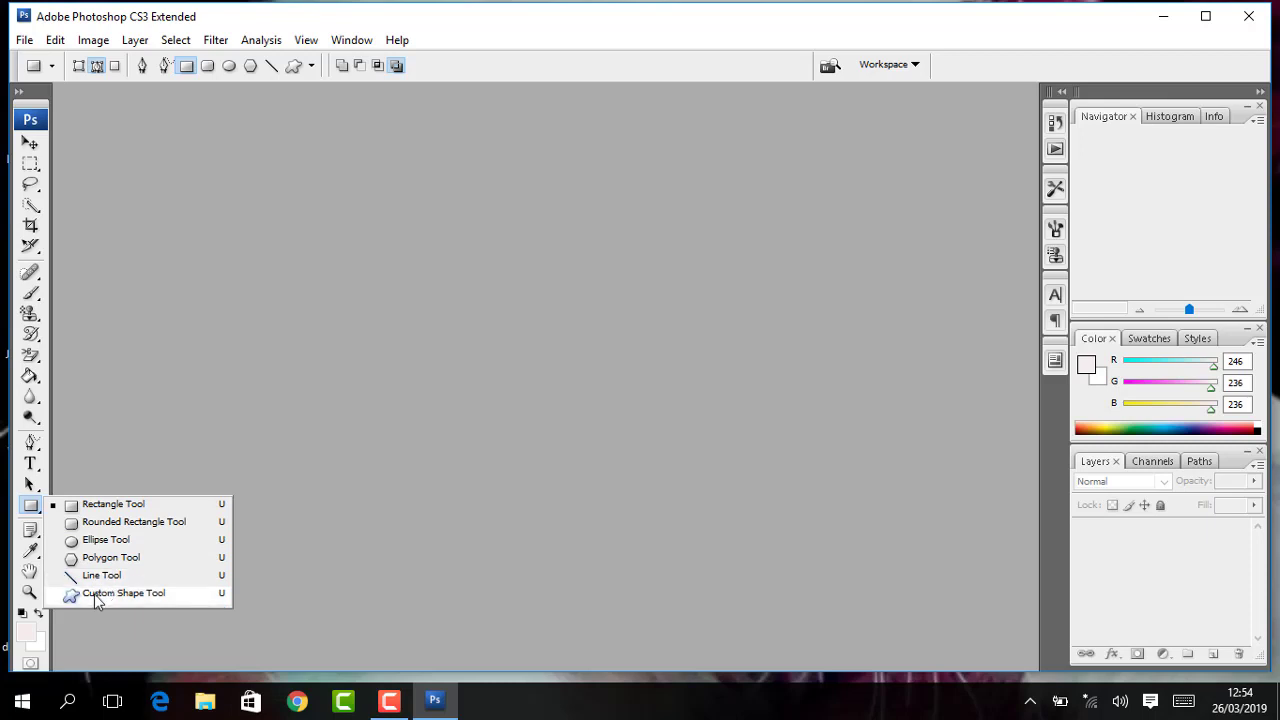
{"action": "left_click", "coordinate": [127, 654]}
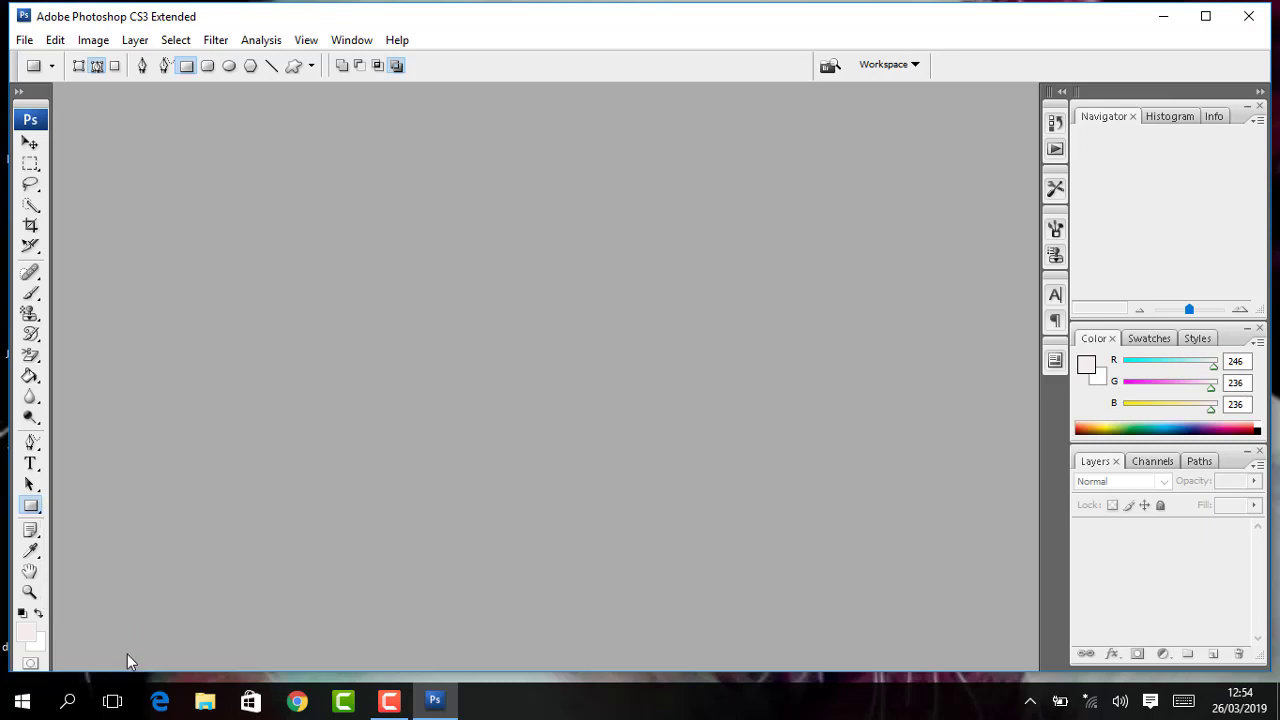
{"action": "left_click", "coordinate": [31, 536]}
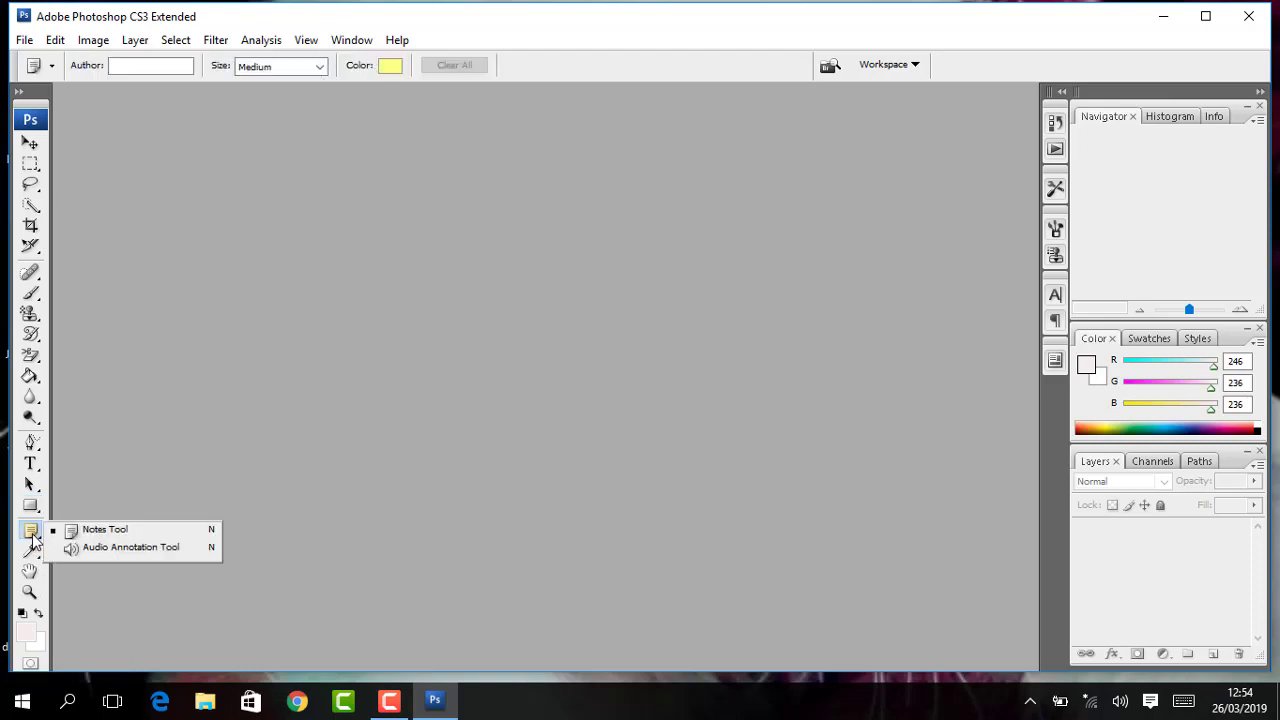
{"action": "left_click", "coordinate": [88, 590]}
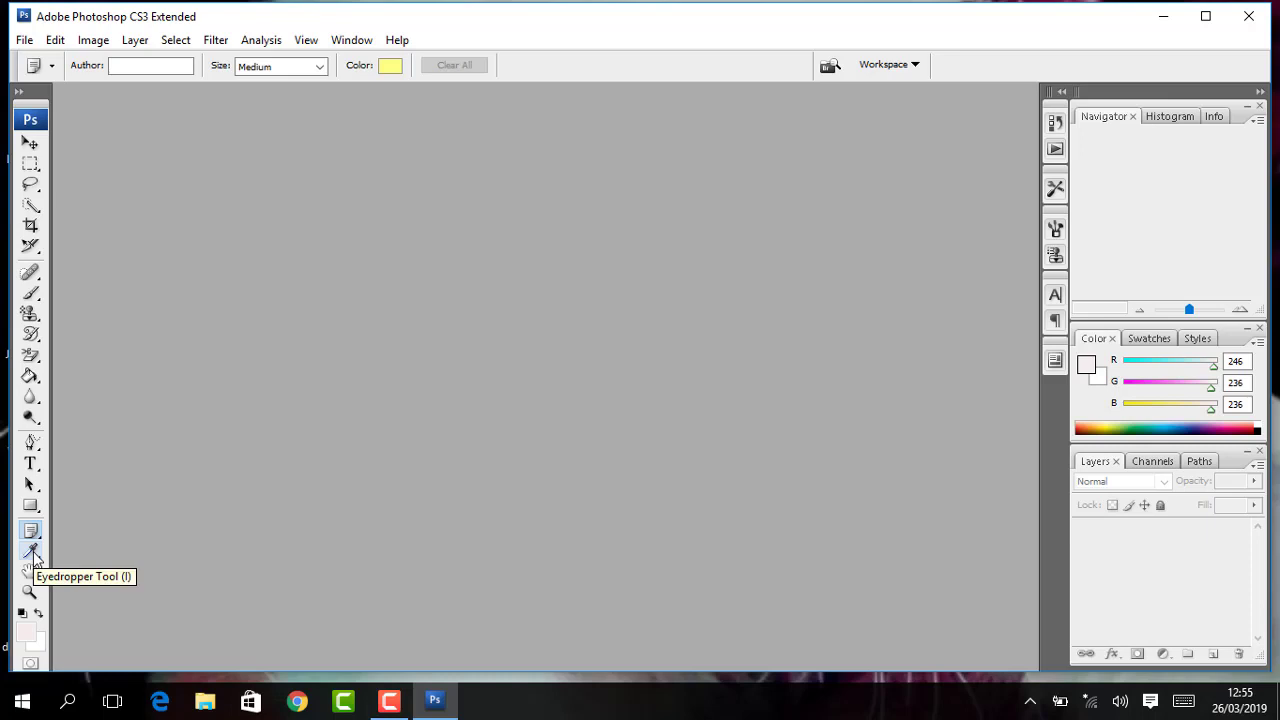
{"action": "left_click", "coordinate": [32, 552]}
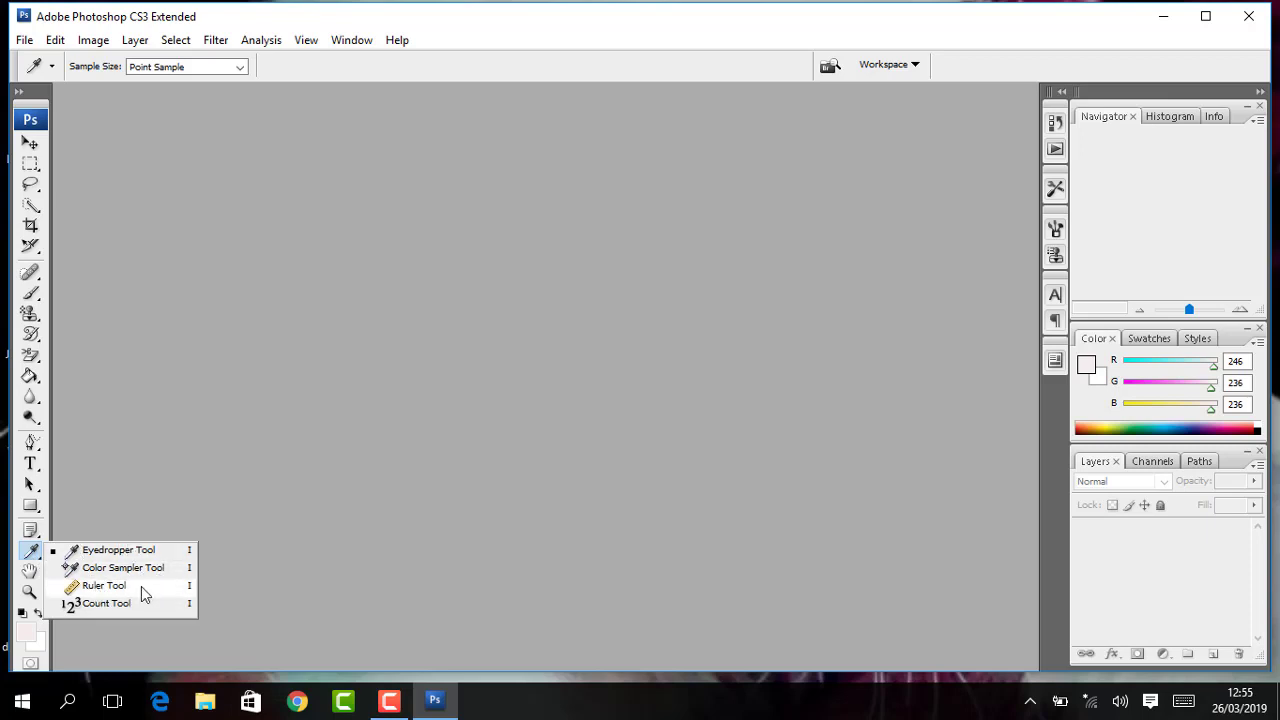
{"action": "left_click", "coordinate": [120, 642]}
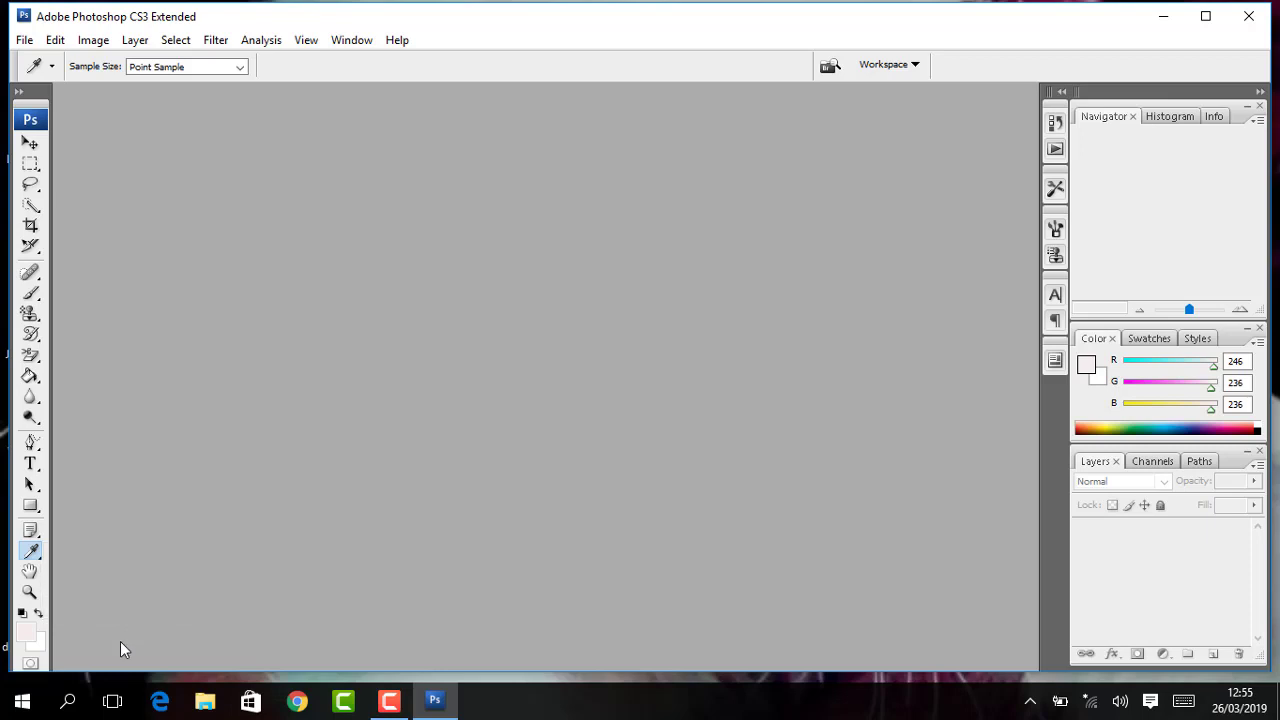
{"action": "left_click", "coordinate": [30, 574]}
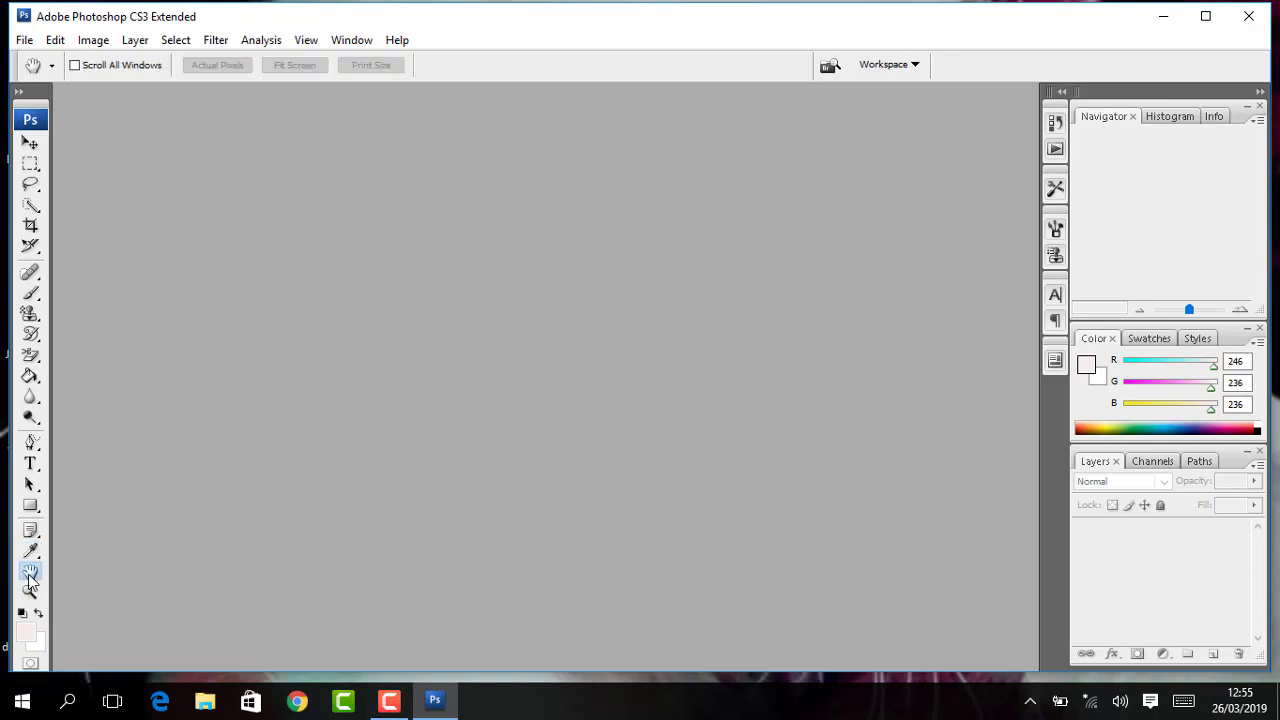